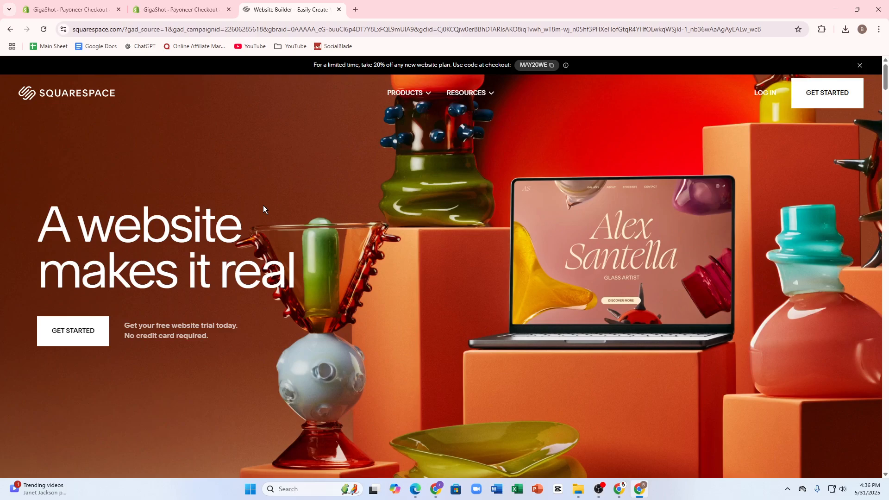
pyautogui.click(81, 31)
pyautogui.moveTo(491, 90)
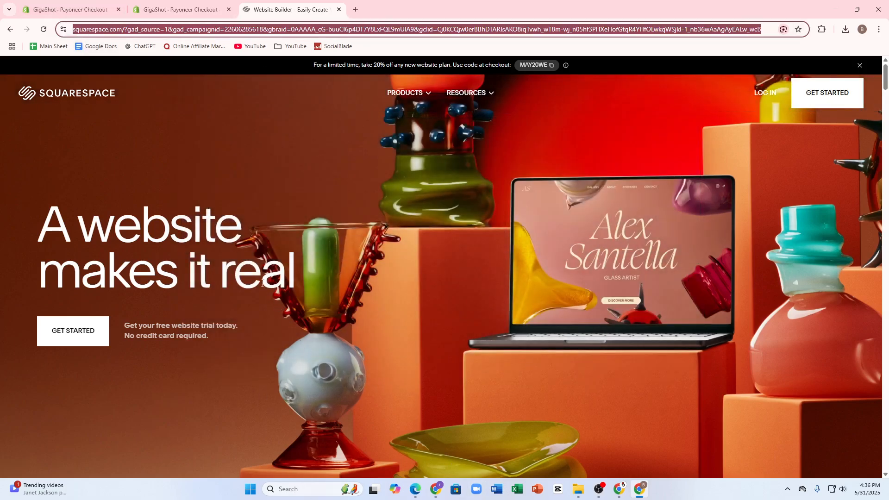
pyautogui.click(263, 240)
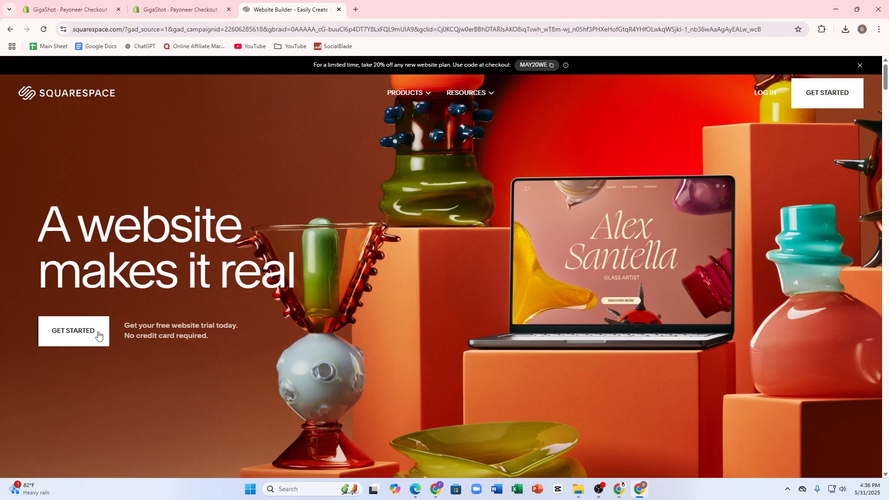
# - Start creating a new website and set the site topic to Design
pyautogui.click(58, 338)
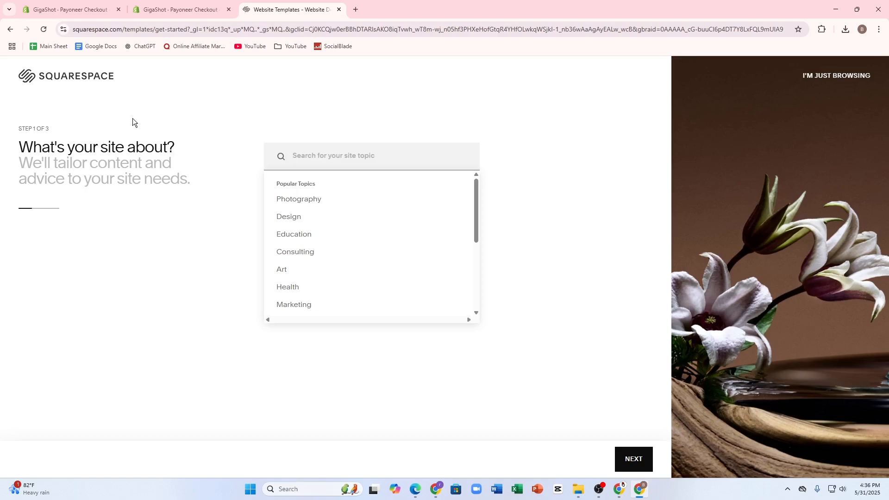
pyautogui.moveTo(10, 124); pyautogui.dragTo(240, 174)
pyautogui.click(511, 207)
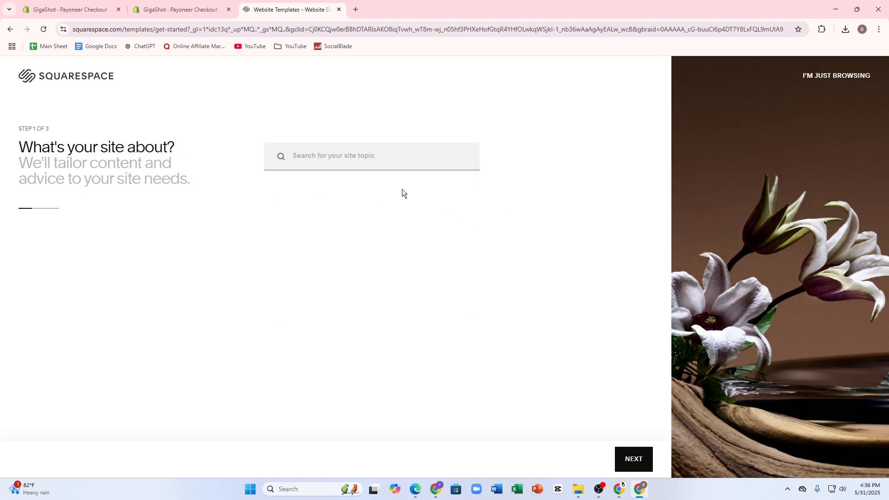
pyautogui.click(333, 164)
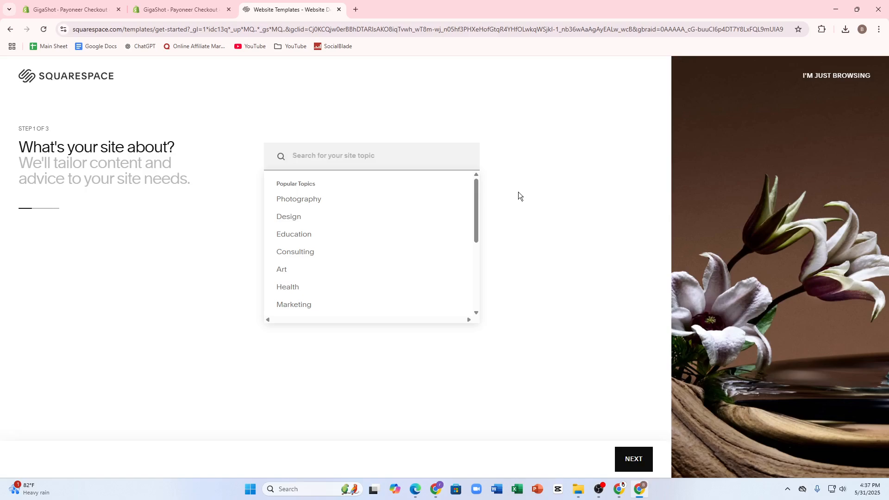
pyautogui.click(301, 223)
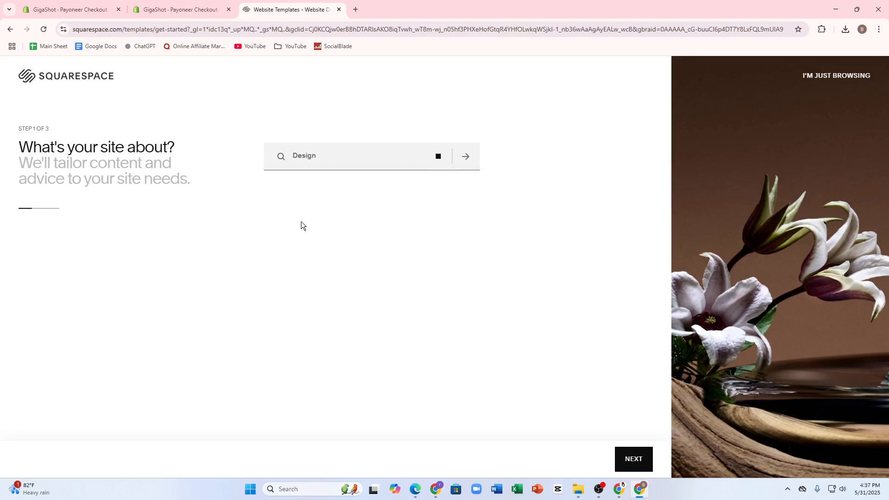
pyautogui.click(647, 461)
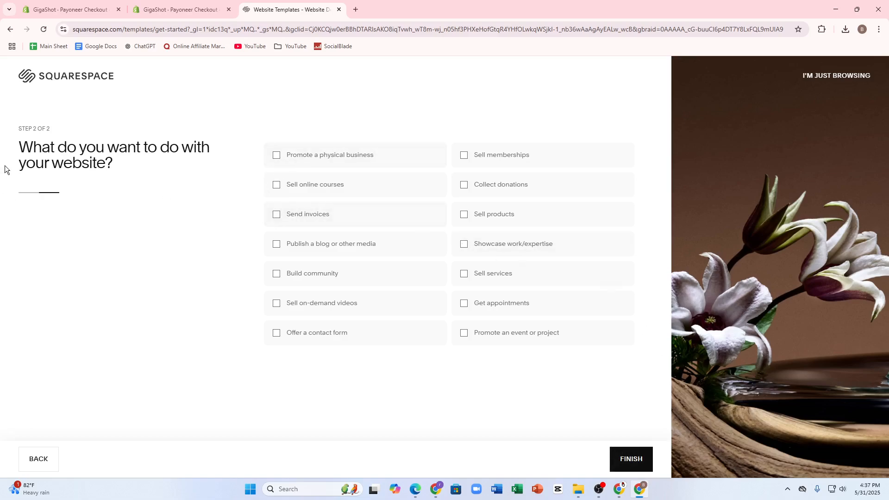
# - Choose Sell online courses, Sell products and Sell services as the website goals and finish the questionnaire
pyautogui.moveTo(18, 153); pyautogui.dragTo(207, 172)
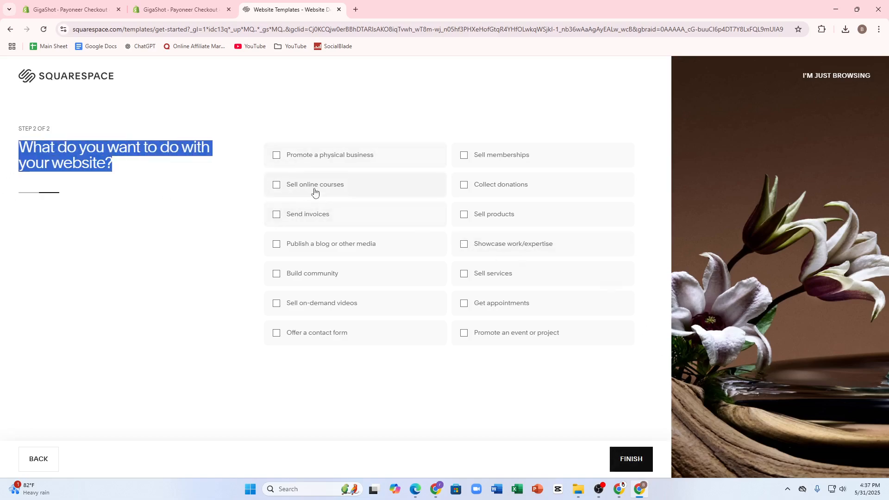
pyautogui.click(288, 192)
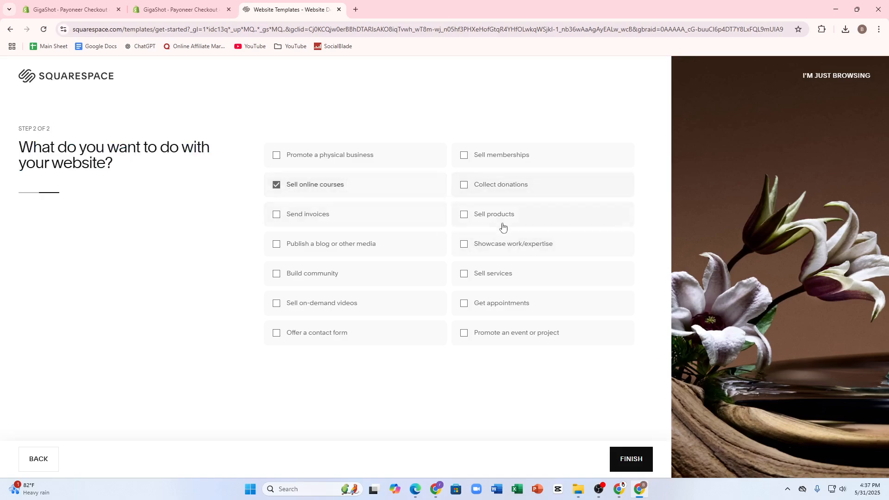
pyautogui.click(447, 221)
pyautogui.click(482, 222)
pyautogui.click(474, 277)
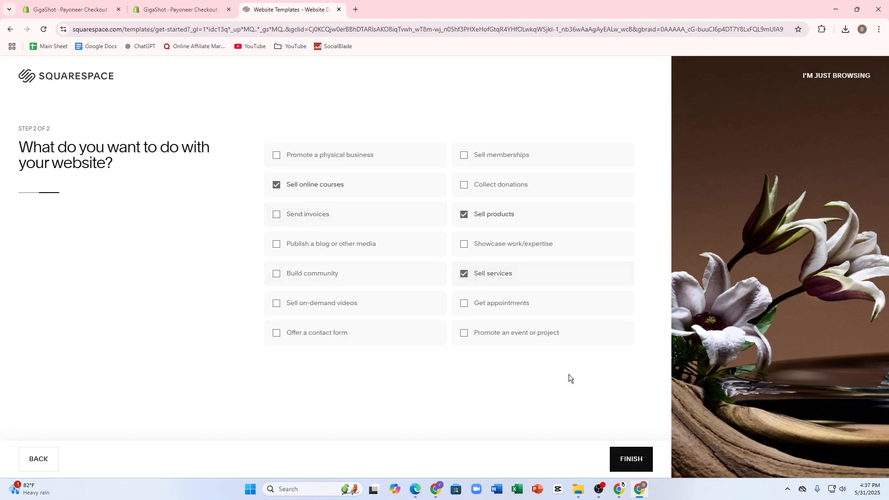
pyautogui.click(640, 462)
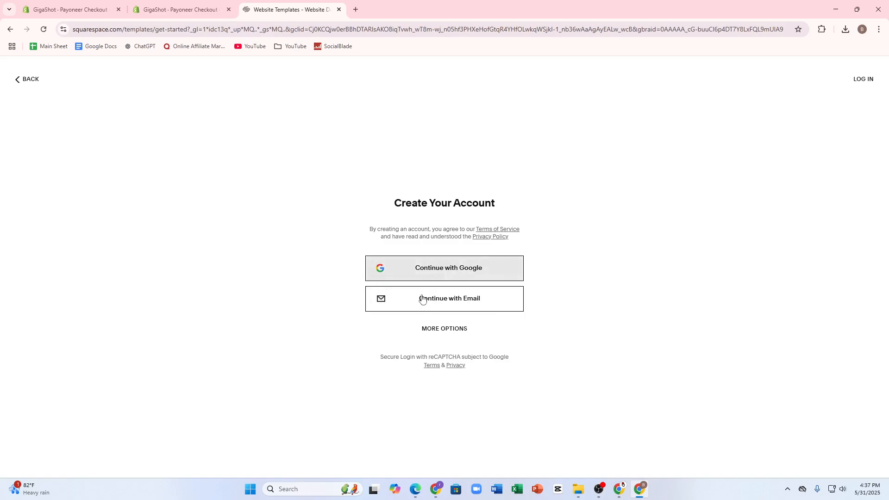
# - Create the account by signing up with the existing Google account
pyautogui.click(437, 328)
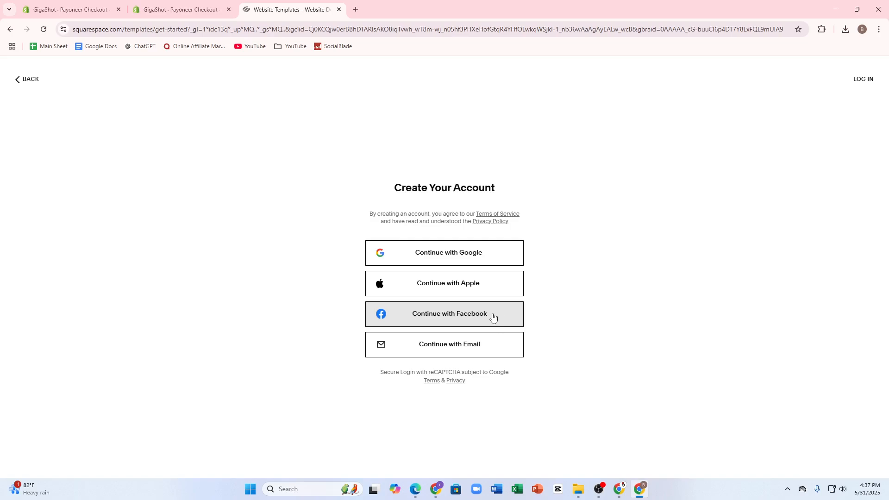
pyautogui.click(446, 251)
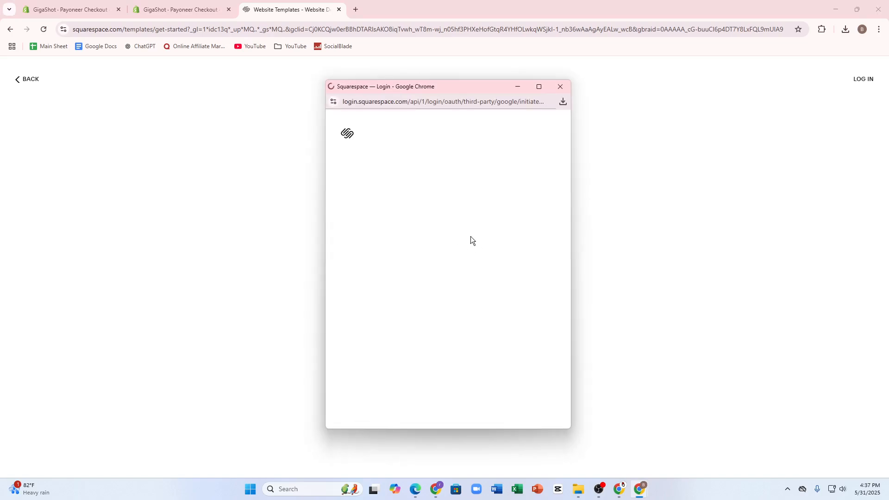
pyautogui.click(388, 248)
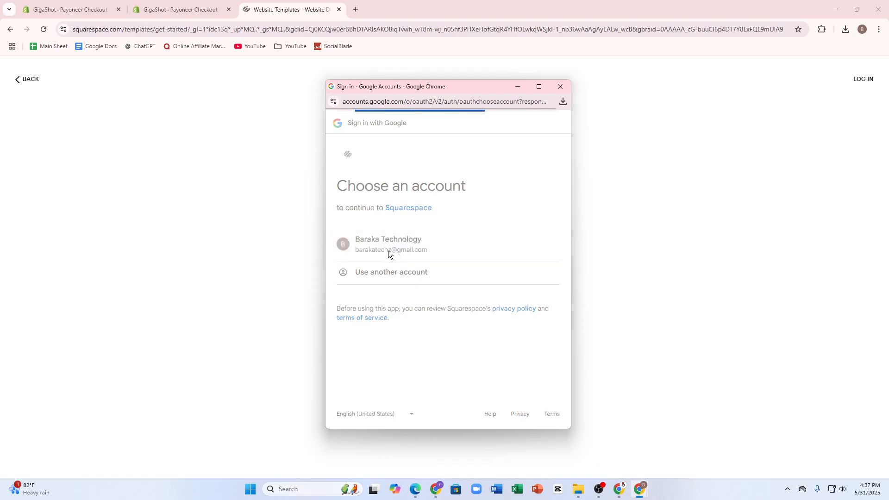
pyautogui.click(510, 311)
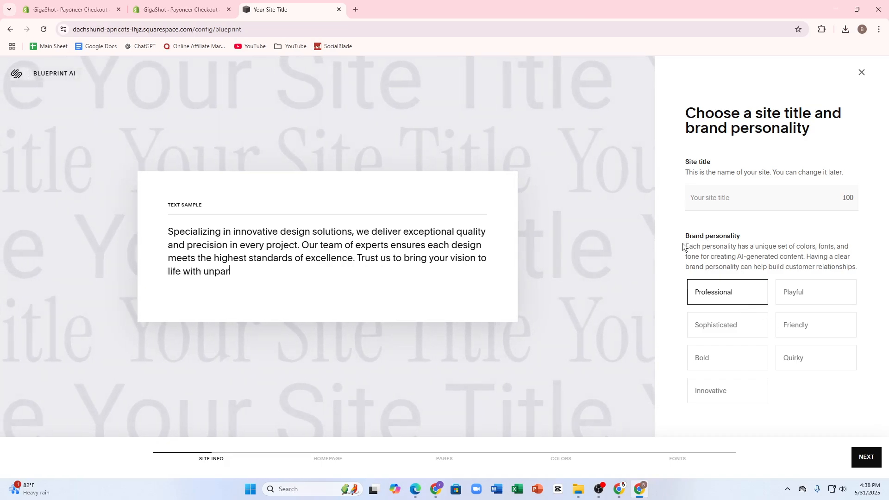
# - Preview the Playful, Sophisticated, Friendly, Bold and Quirky brand personalities
pyautogui.moveTo(683, 236); pyautogui.dragTo(745, 262)
pyautogui.click(745, 263)
pyautogui.click(806, 289)
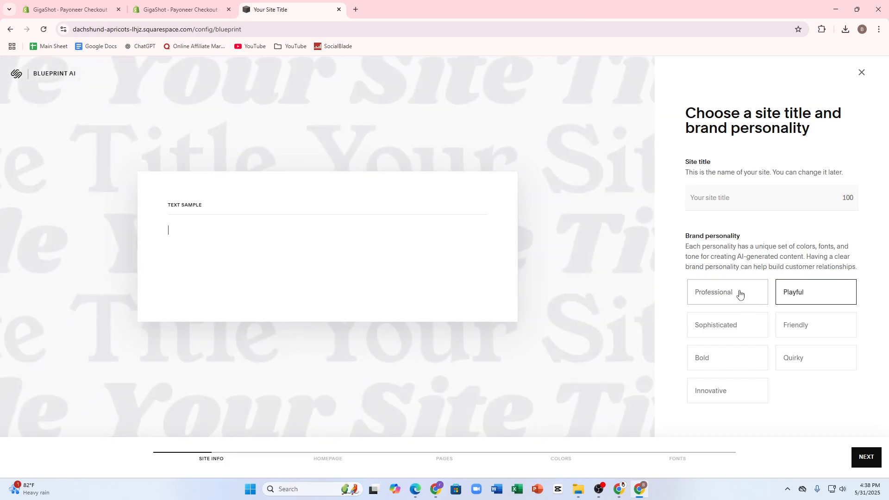
pyautogui.click(739, 294)
pyautogui.click(783, 288)
pyautogui.click(745, 323)
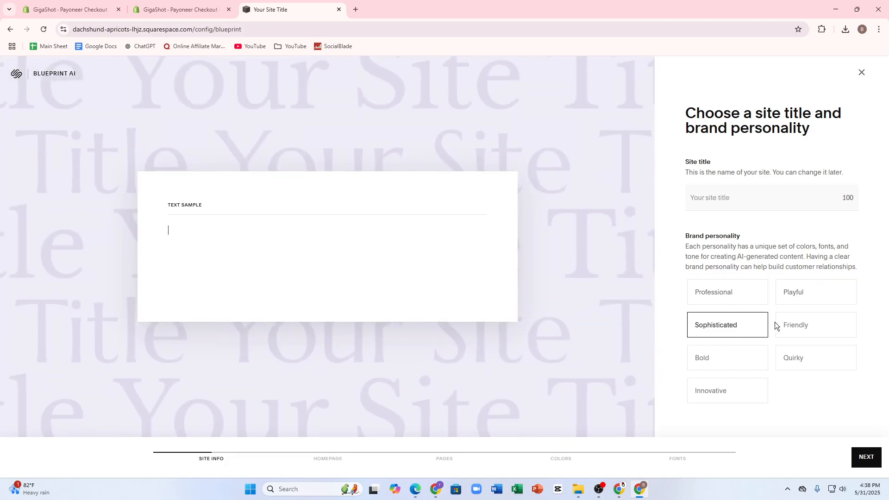
pyautogui.click(787, 328)
pyautogui.click(751, 363)
pyautogui.click(812, 362)
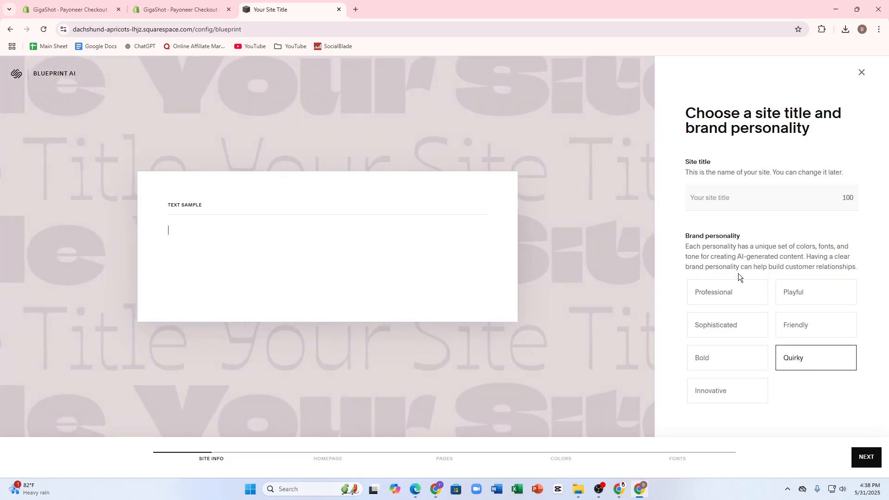
# - Choose the Professional brand personality, set the site title to FITMWSRT, and proceed to the homepage stage
pyautogui.click(732, 295)
pyautogui.click(745, 202)
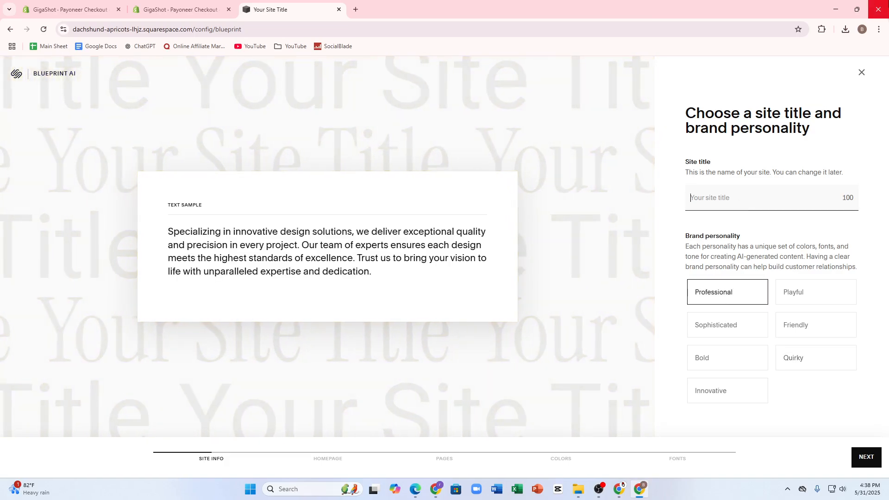
pyautogui.write('FlTMWS')
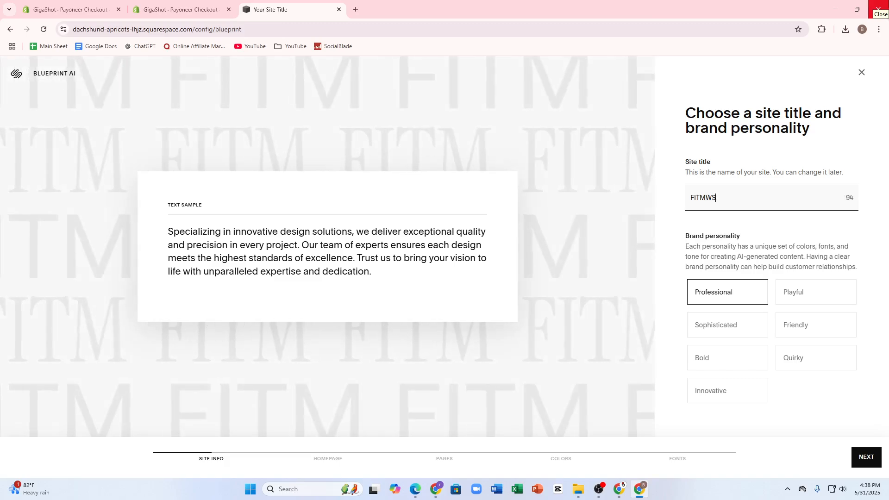
pyautogui.write('RT')
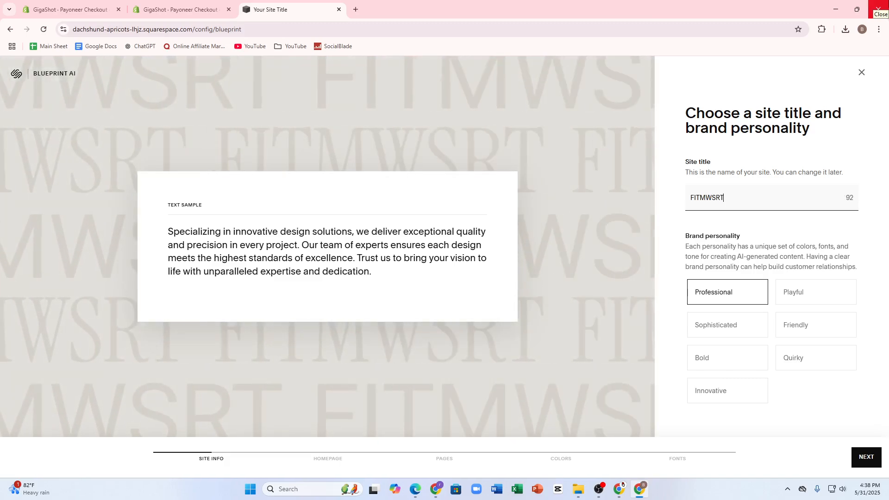
pyautogui.click(866, 457)
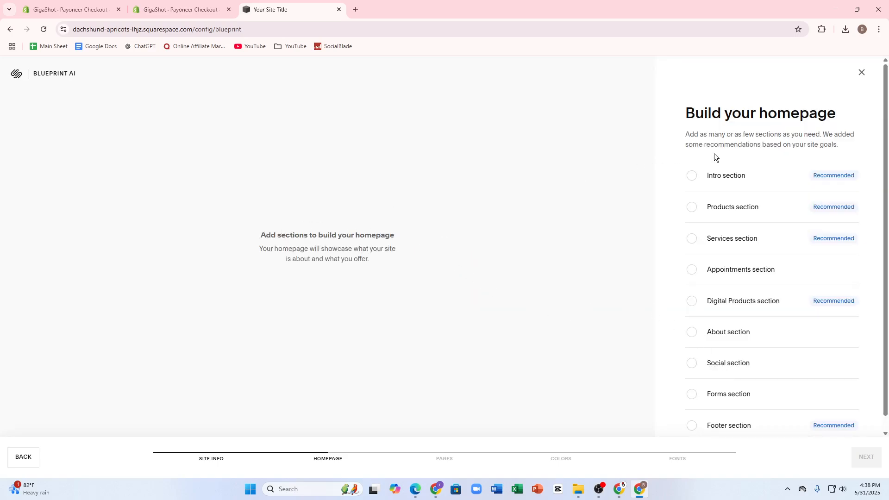
# - Add the Intro, Products, Services, Appointments, Digital Products, Social and Footer sections to the homepage and proceed to the pages stage
pyautogui.click(715, 174)
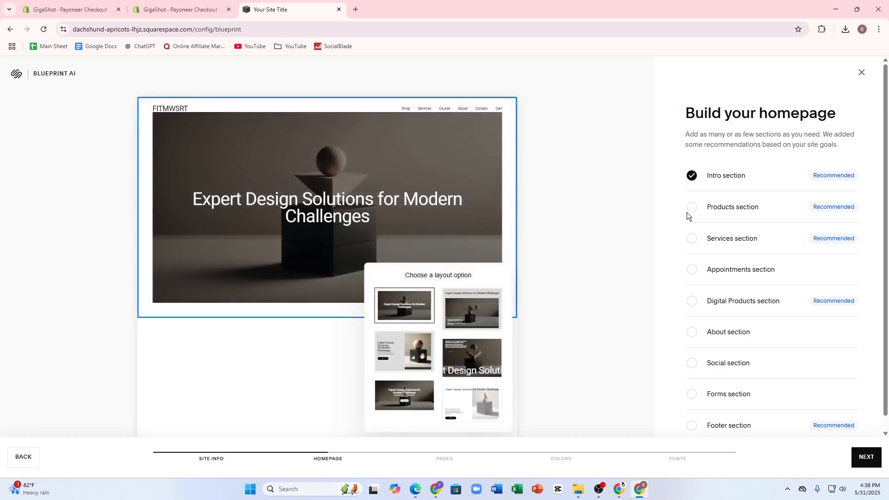
pyautogui.click(689, 211)
pyautogui.click(692, 239)
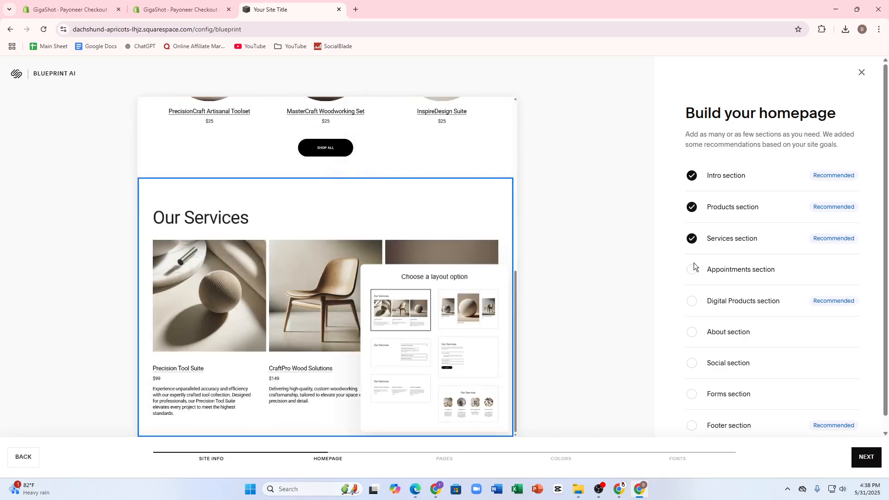
pyautogui.click(690, 270)
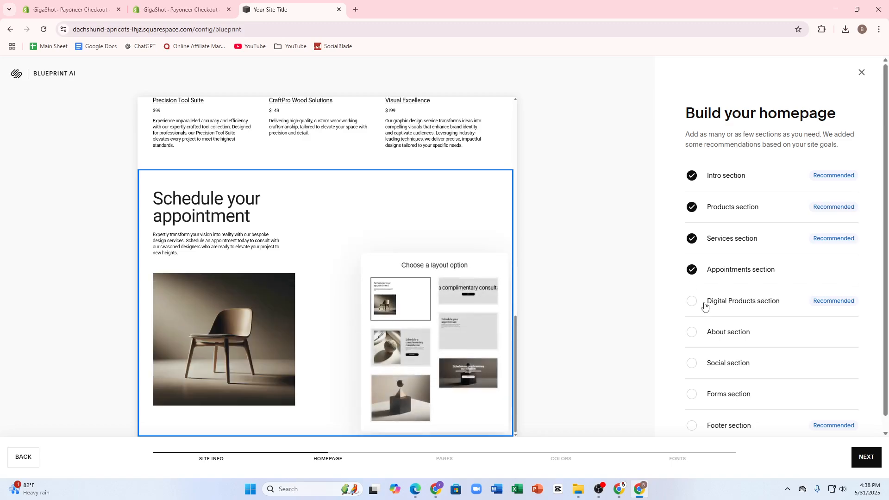
pyautogui.click(722, 308)
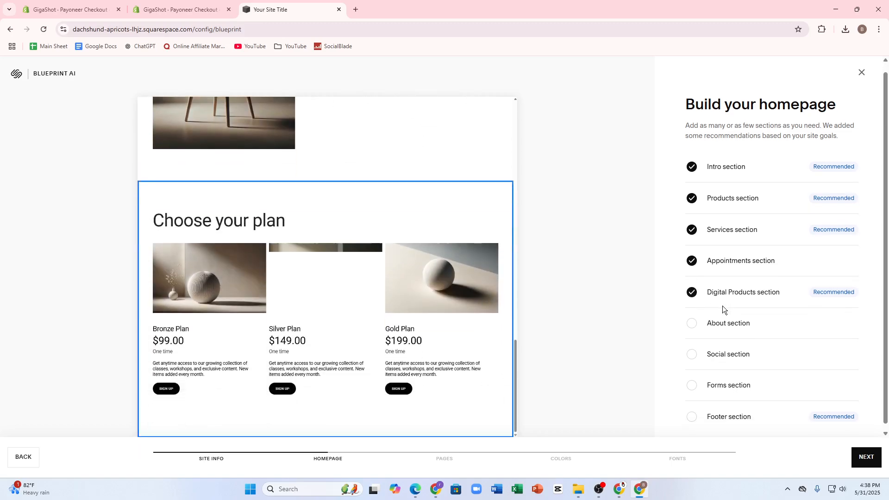
pyautogui.click(739, 350)
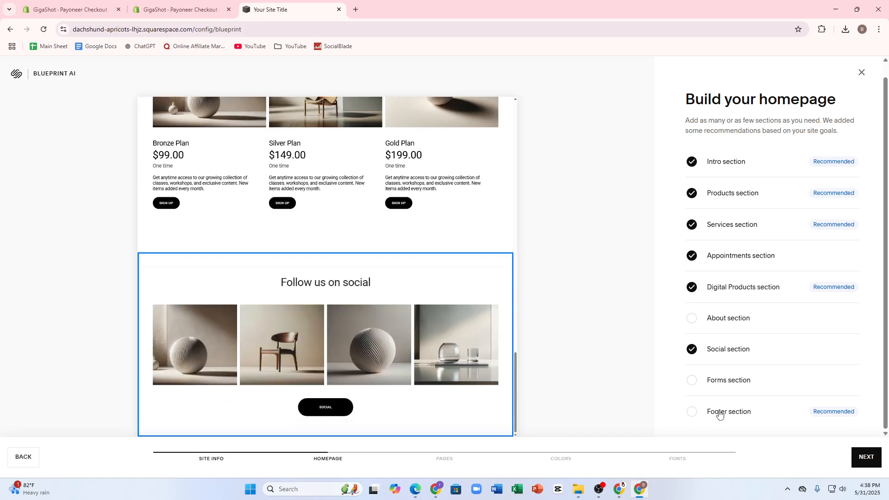
pyautogui.click(719, 412)
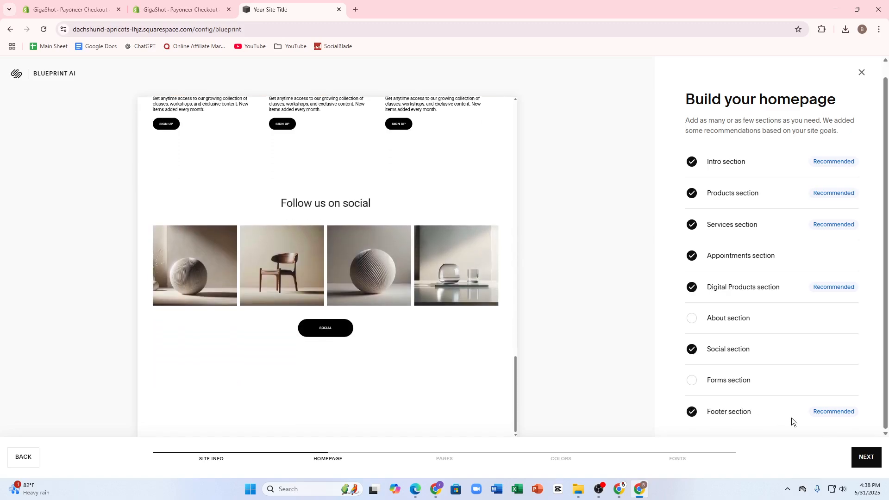
pyautogui.click(858, 456)
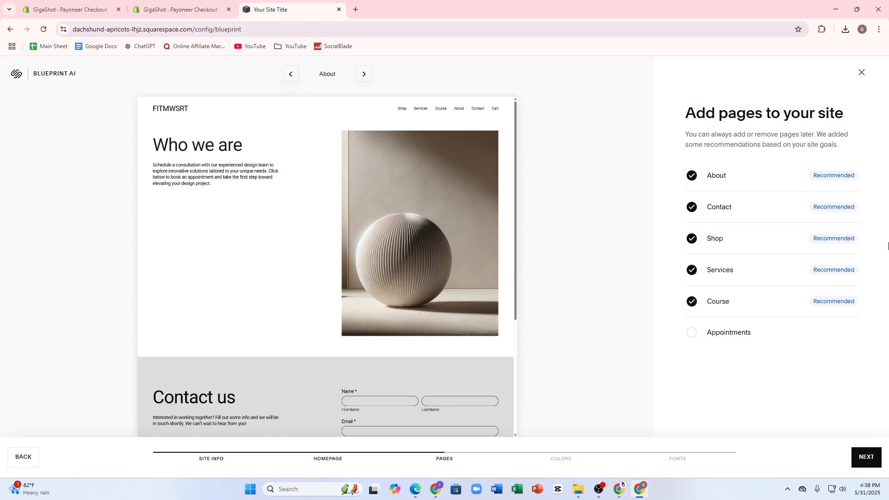
# - Keep the About, Contact, Shop, Services and Course pages, leave out Appointments, and proceed to the colors stage
pyautogui.moveTo(674, 119); pyautogui.dragTo(842, 110)
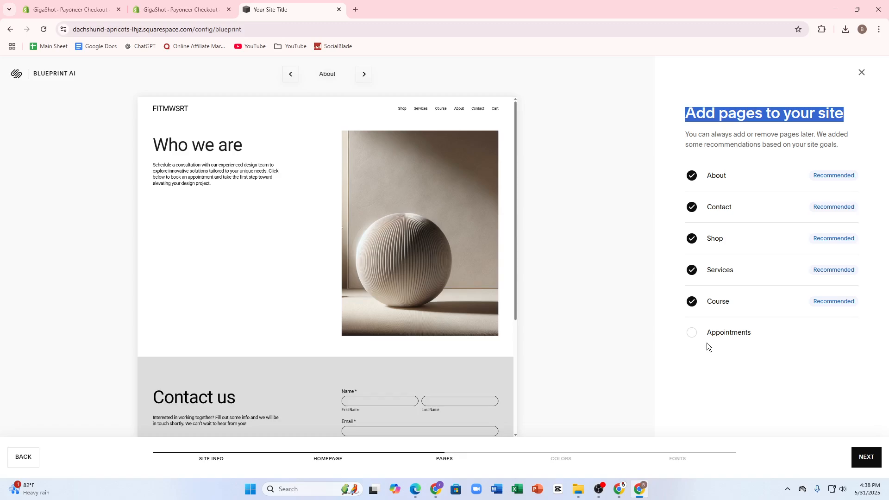
pyautogui.click(693, 333)
pyautogui.click(692, 333)
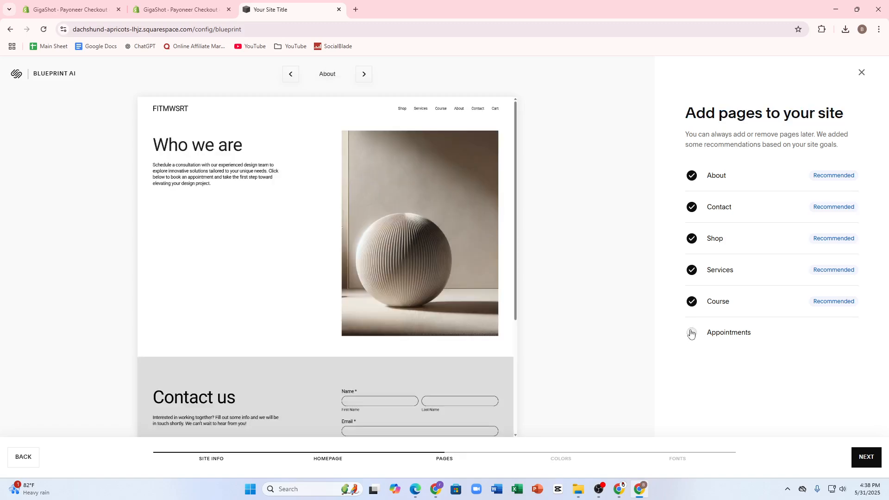
pyautogui.click(691, 333)
pyautogui.click(691, 333)
pyautogui.click(693, 302)
pyautogui.click(694, 303)
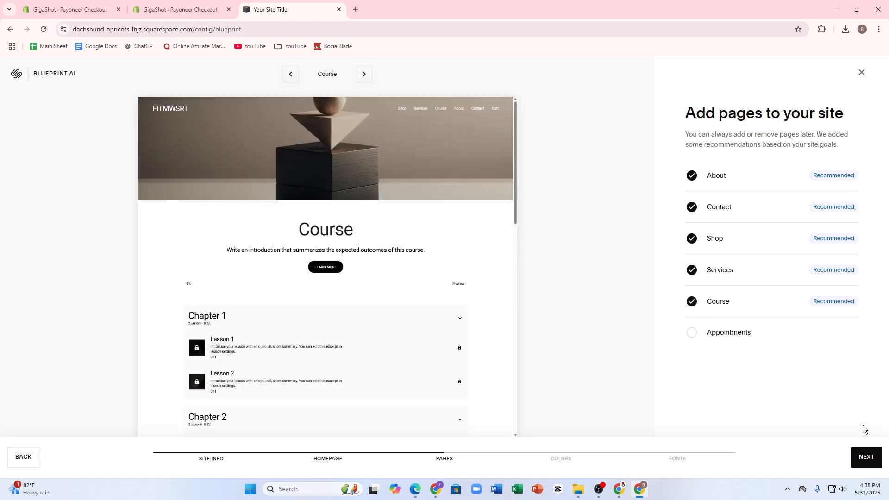
pyautogui.click(866, 458)
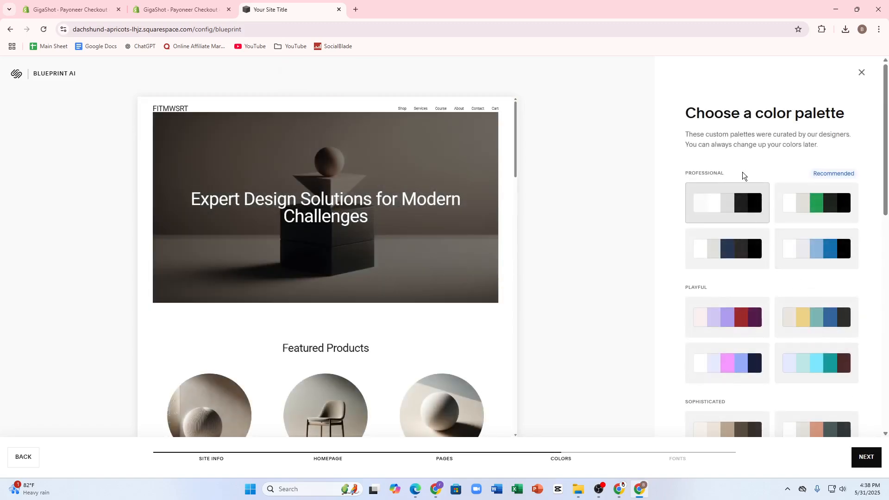
# - Browse the color palettes and preview the Professional navy and blue palettes and the Playful yellow-and-teal palette
pyautogui.moveTo(695, 120); pyautogui.dragTo(774, 116)
pyautogui.scroll(-7, 812, 260)
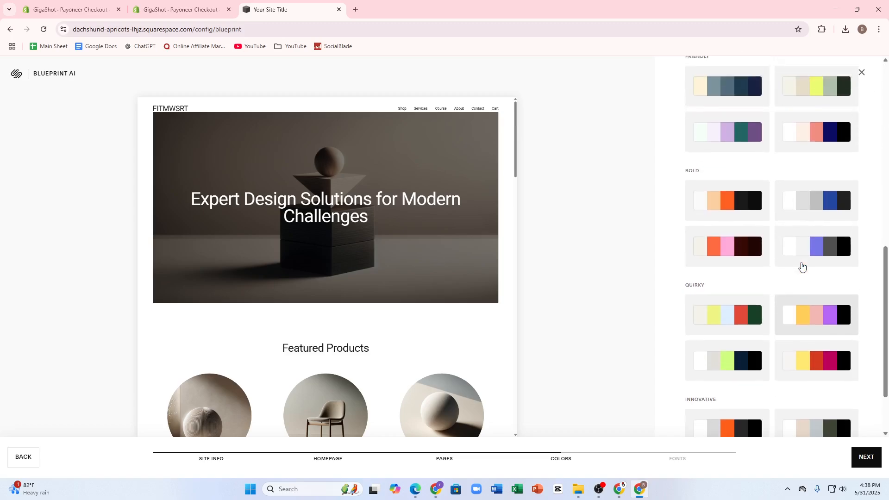
pyautogui.scroll(10, 783, 259)
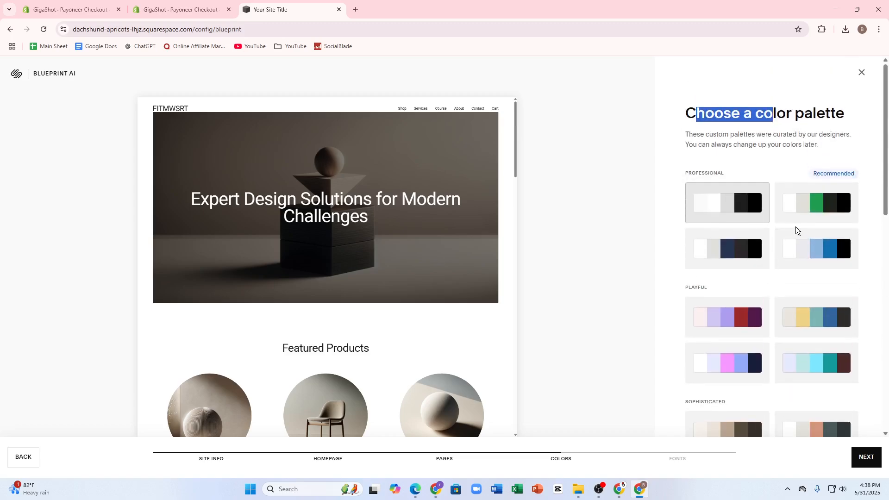
pyautogui.click(759, 254)
pyautogui.click(788, 254)
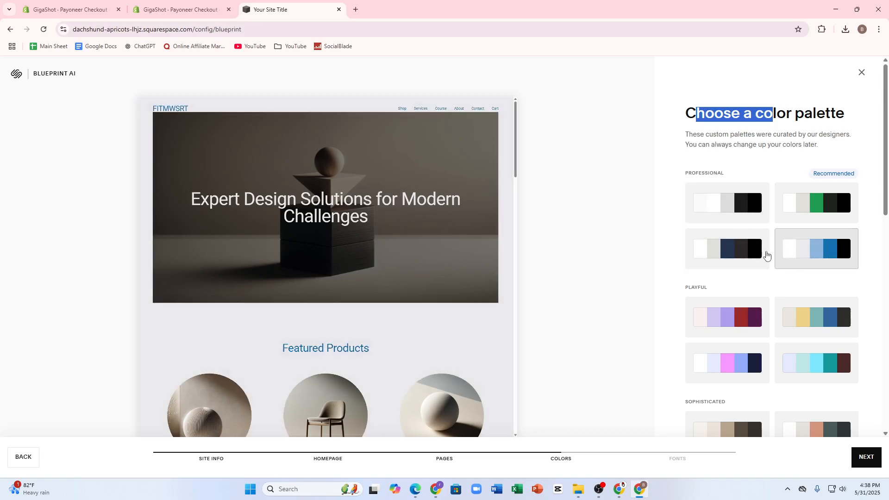
pyautogui.click(737, 256)
pyautogui.click(822, 334)
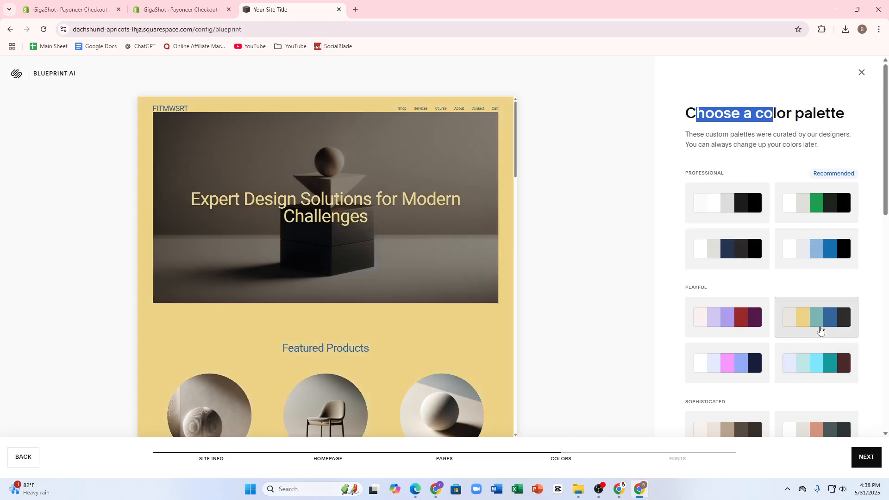
# - Apply the Professional palette with white, light grey-beige, navy and black, and proceed to the fonts stage
pyautogui.click(715, 280)
pyautogui.click(713, 257)
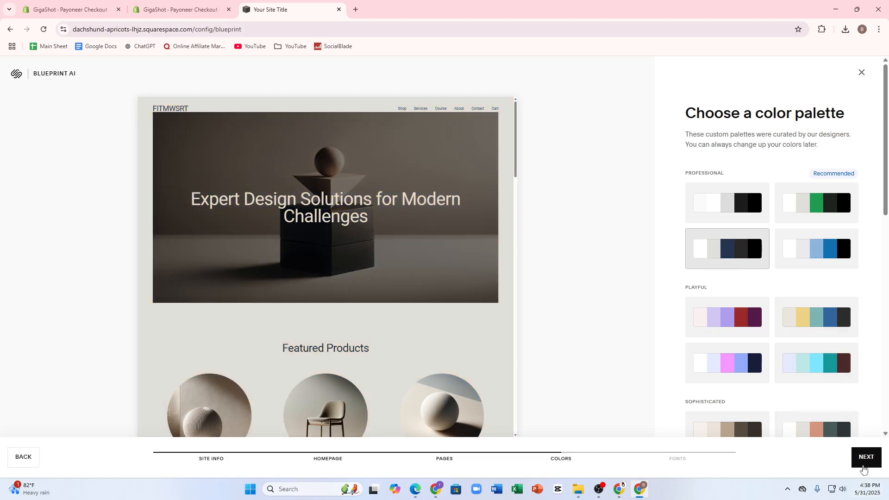
pyautogui.click(738, 319)
pyautogui.click(713, 250)
pyautogui.click(710, 222)
pyautogui.click(709, 254)
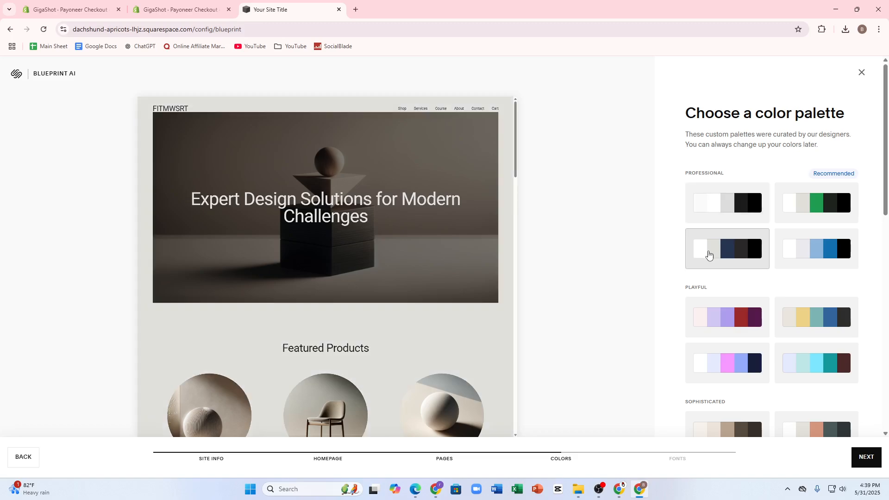
pyautogui.click(865, 457)
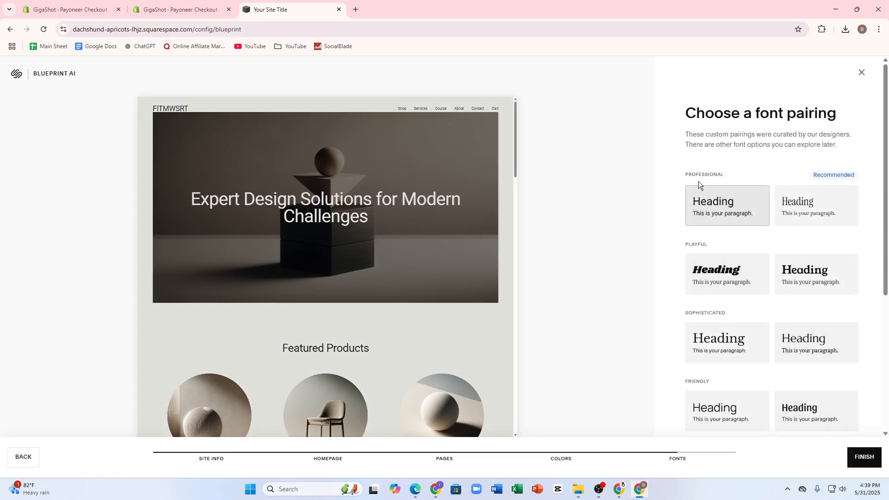
# - Preview font pairings from the Sophisticated, Playful, Friendly and Bold groups on the homepage
pyautogui.scroll(-1, 770, 241)
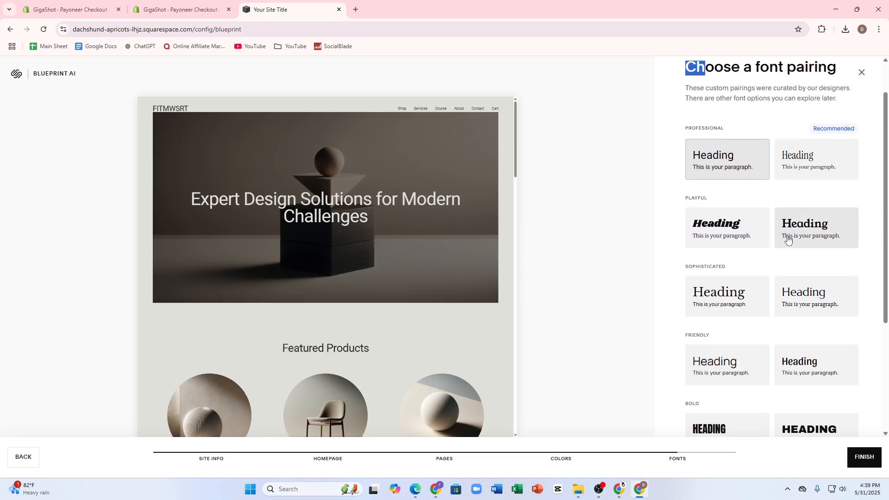
pyautogui.click(808, 291)
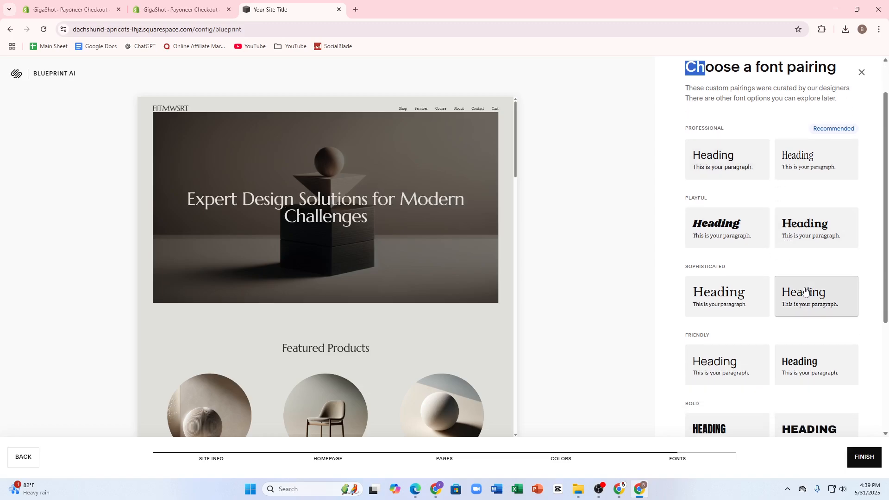
pyautogui.click(806, 218)
pyautogui.click(816, 181)
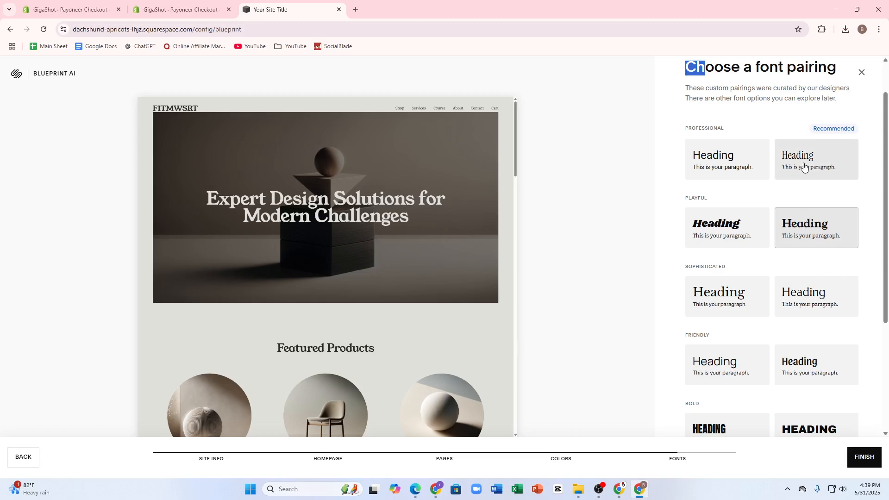
pyautogui.click(764, 378)
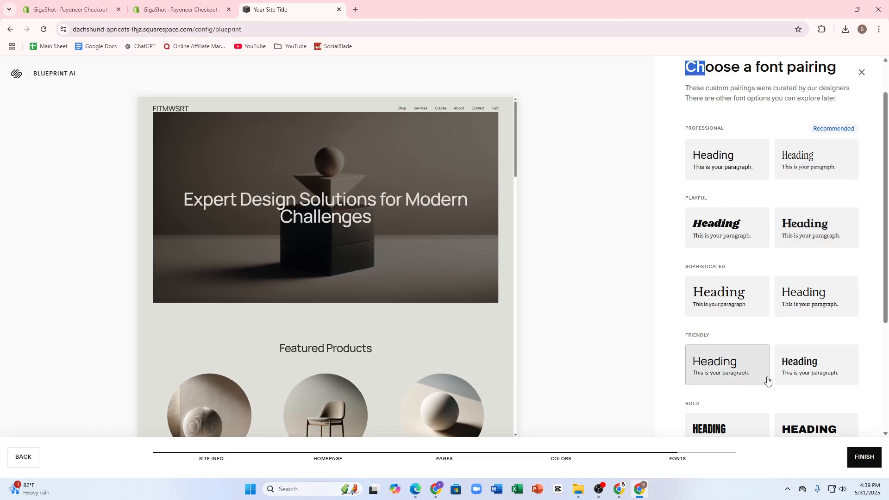
pyautogui.scroll(-4, 770, 371)
pyautogui.click(756, 252)
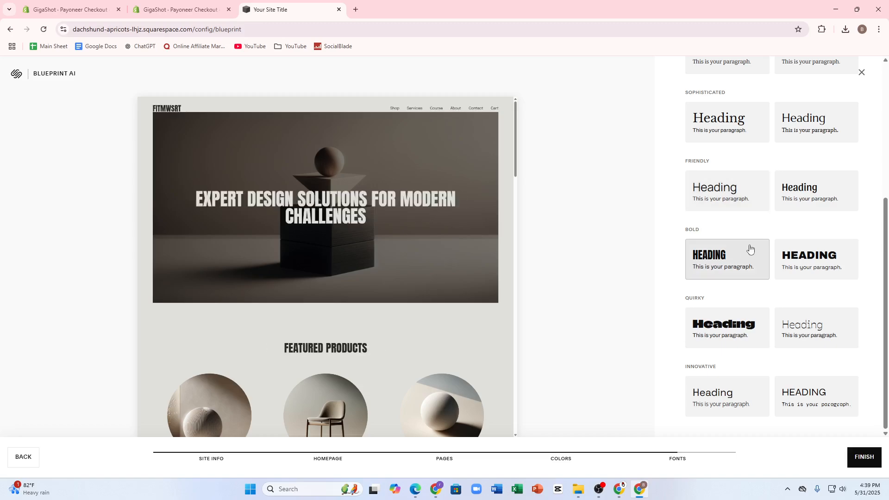
# - Choose the sans-serif Professional font pairing and finish the Blueprint AI setup
pyautogui.scroll(5, 759, 250)
pyautogui.click(803, 261)
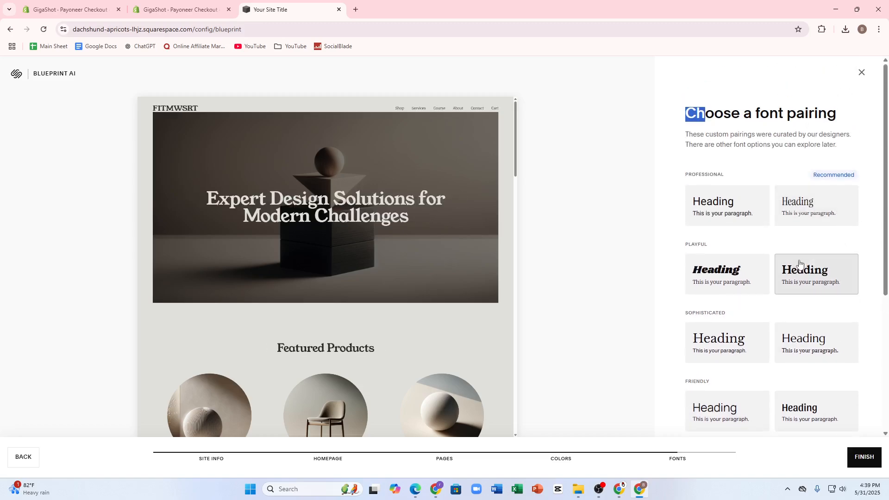
pyautogui.click(753, 223)
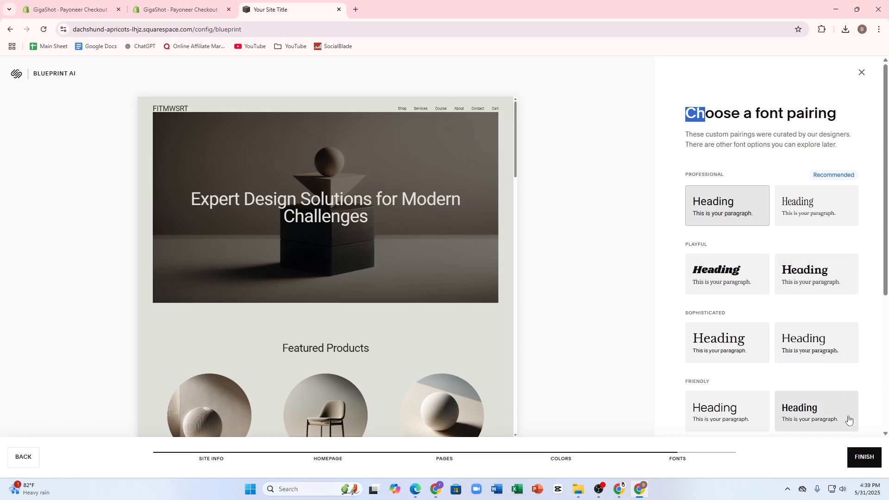
pyautogui.click(862, 455)
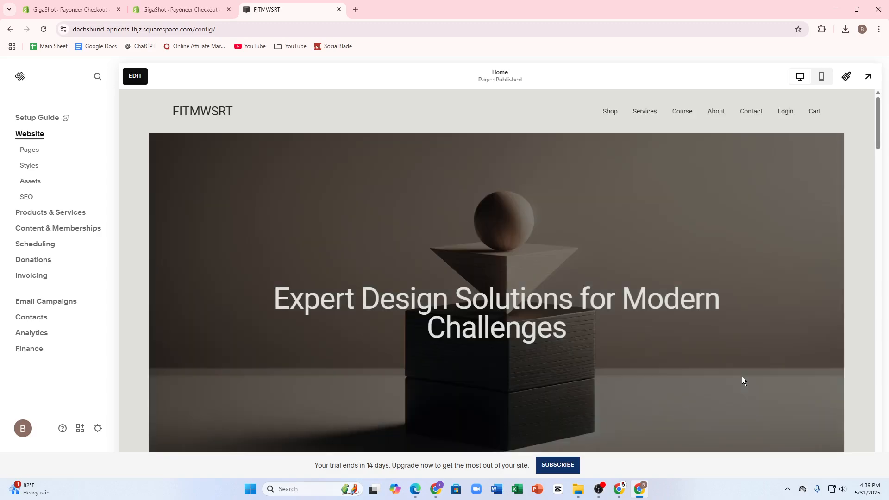
# - Open the homepage for editing, select the intro headline and the hero image, and exit the editor without changing them
pyautogui.scroll(-2, 783, 258)
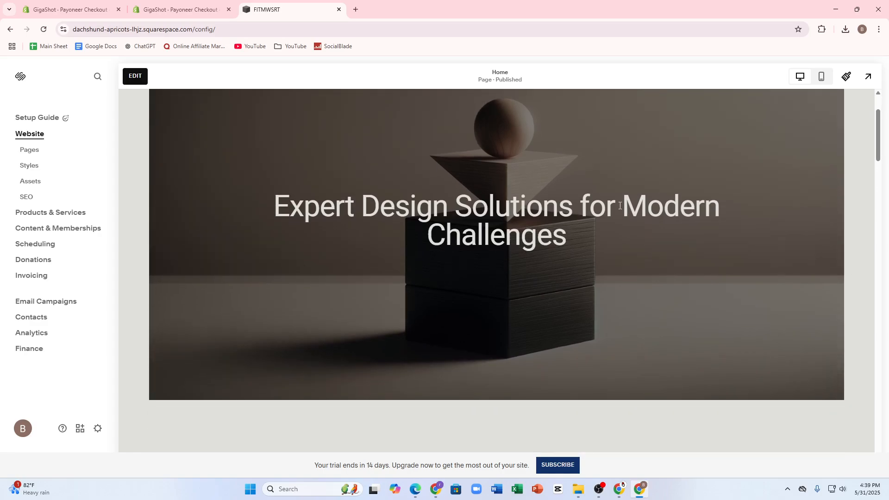
pyautogui.moveTo(726, 207); pyautogui.dragTo(620, 205)
pyautogui.click(620, 205)
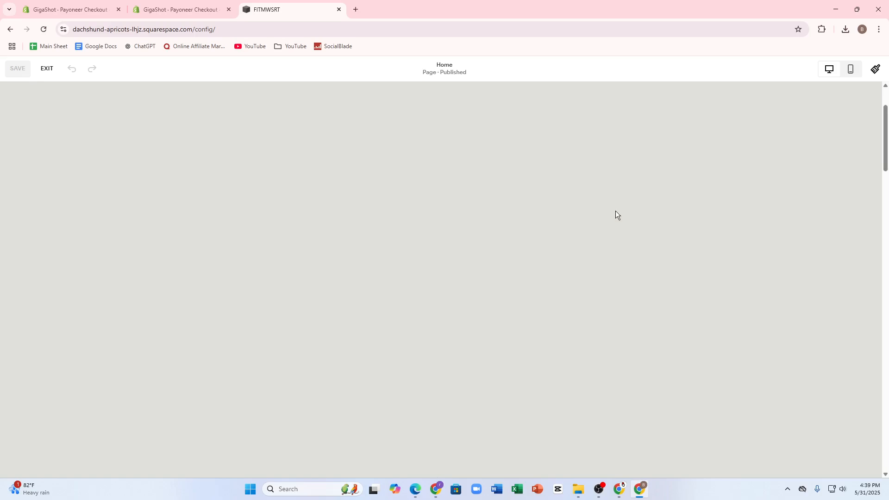
pyautogui.tripleClick(616, 211)
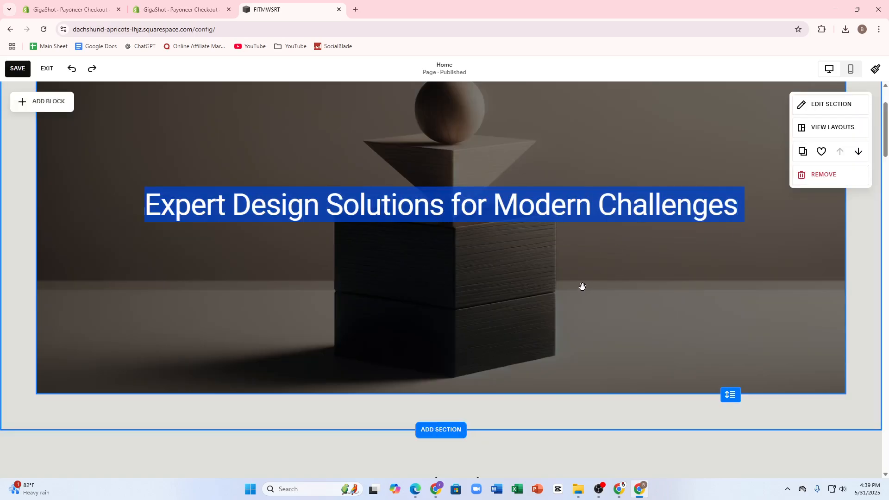
pyautogui.click(583, 287)
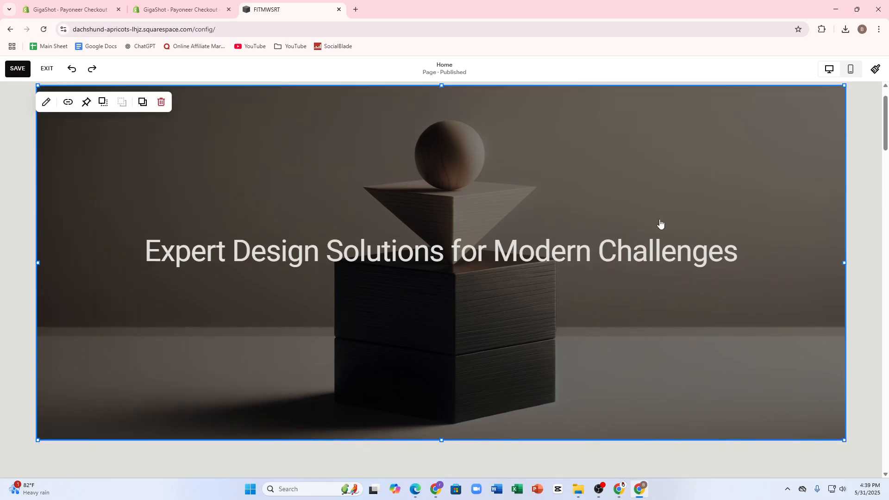
pyautogui.click(47, 68)
pyautogui.click(170, 138)
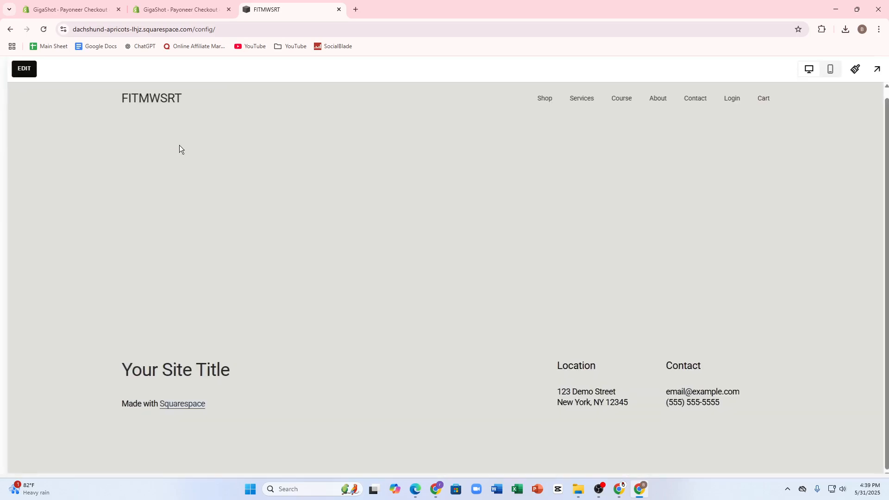
# - Review the generated homepage sections, including featured products, services and the subscription offers
pyautogui.scroll(-10, 385, 147)
pyautogui.scroll(-15, 498, 204)
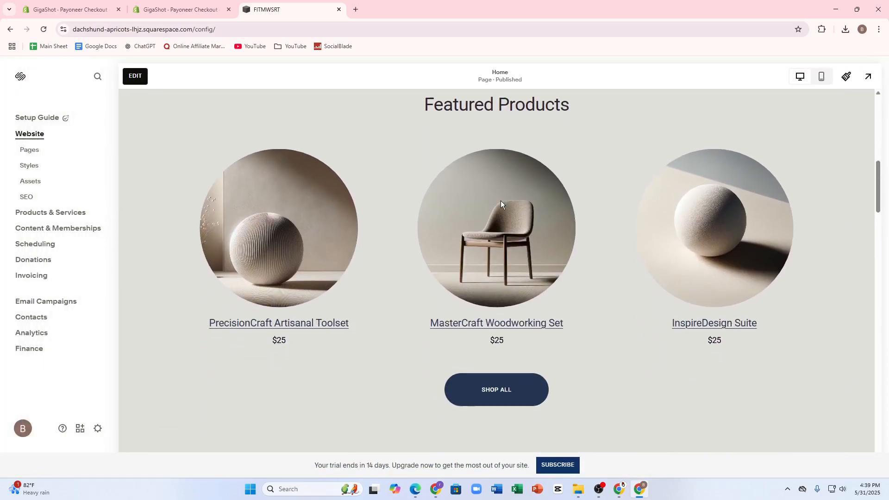
pyautogui.scroll(-15, 483, 199)
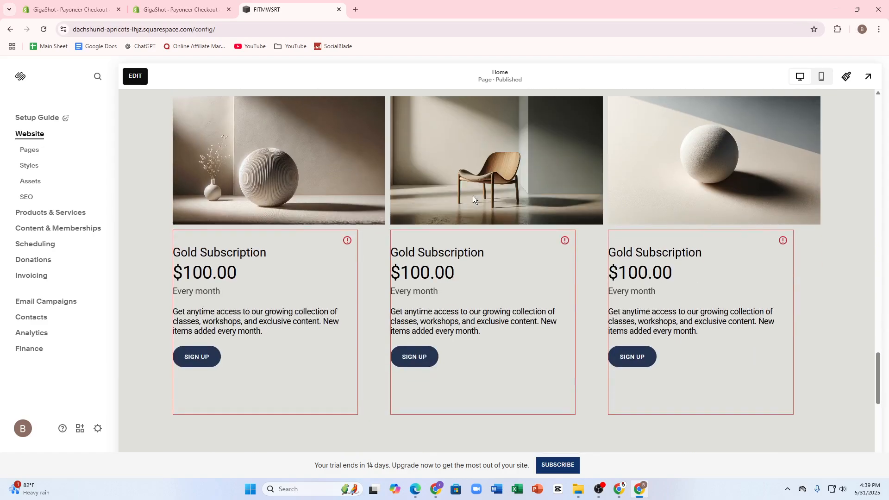
pyautogui.scroll(10, 459, 192)
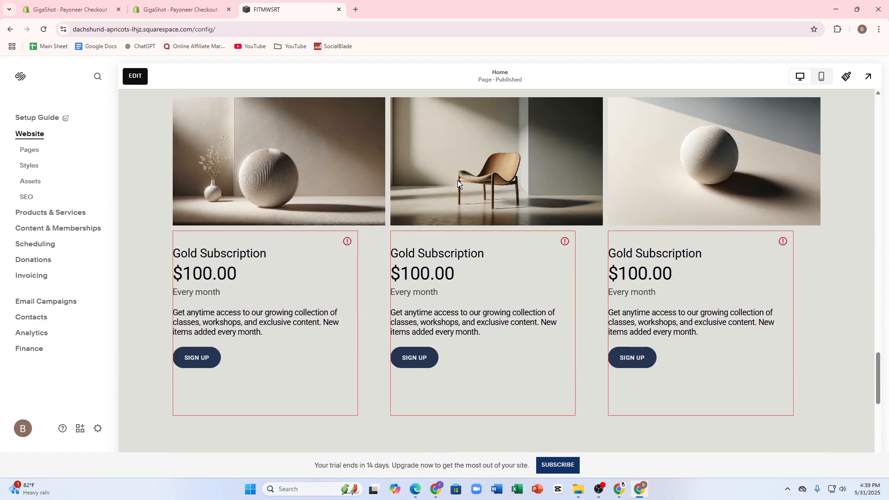
pyautogui.moveTo(156, 348); pyautogui.dragTo(700, 367)
pyautogui.scroll(15, 489, 323)
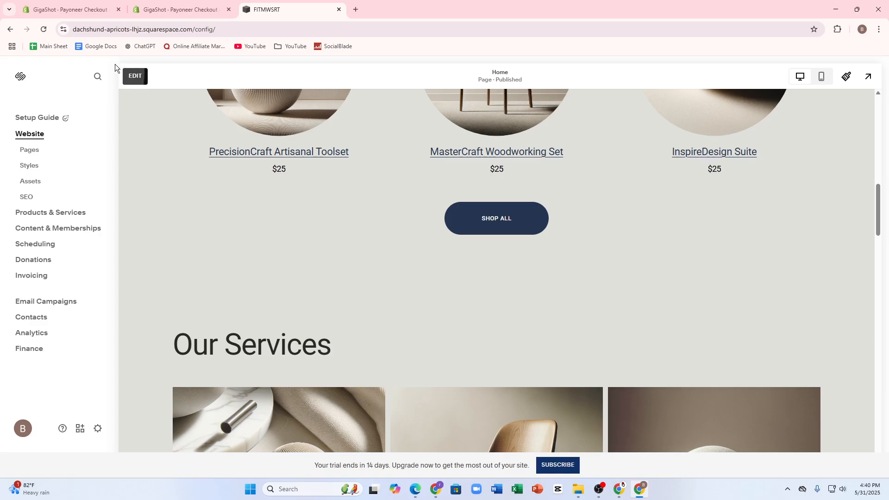
# - Open the homepage for editing at the Featured Products section
pyautogui.click(136, 82)
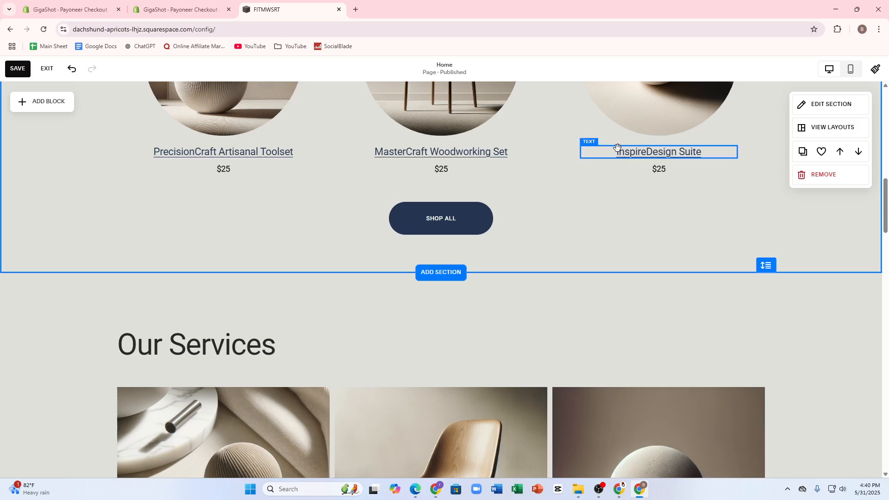
pyautogui.scroll(3, 617, 147)
# - Delete the chair image above MasterCraft Woodworking Set and undo the deletion
pyautogui.click(422, 197)
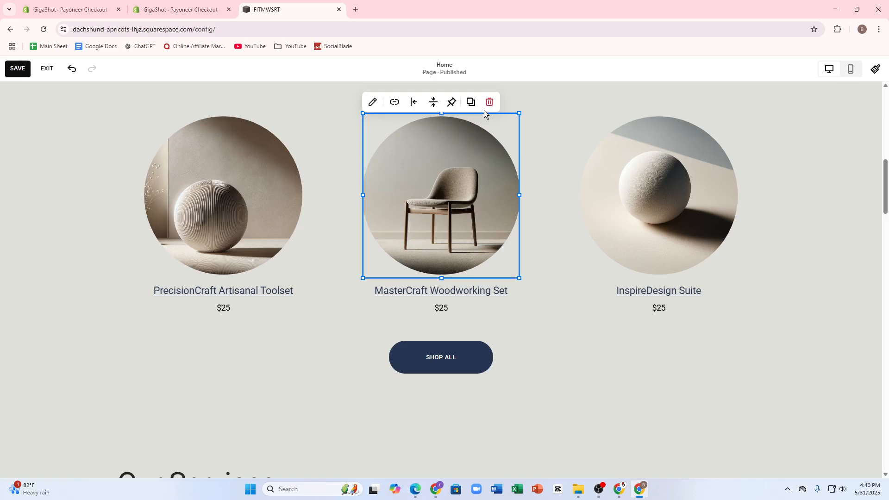
pyautogui.click(484, 110)
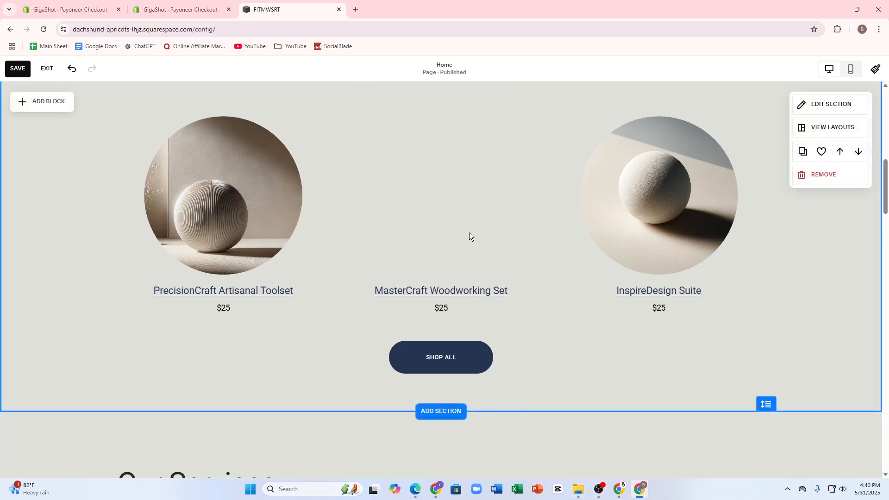
pyautogui.hotkey('ctrl', 'z')
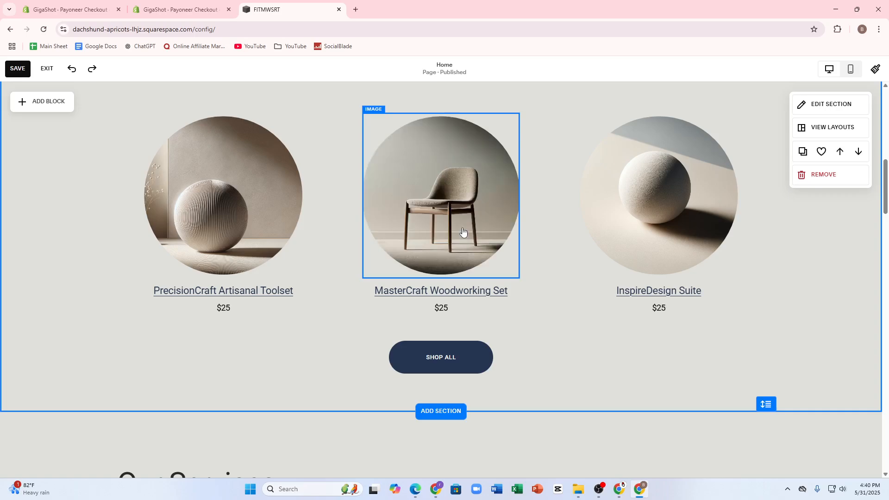
# - Link the chair image above MasterCraft Woodworking Set to the Shop page (/shop)
pyautogui.click(446, 207)
pyautogui.rightClick(443, 204)
pyautogui.click(422, 170)
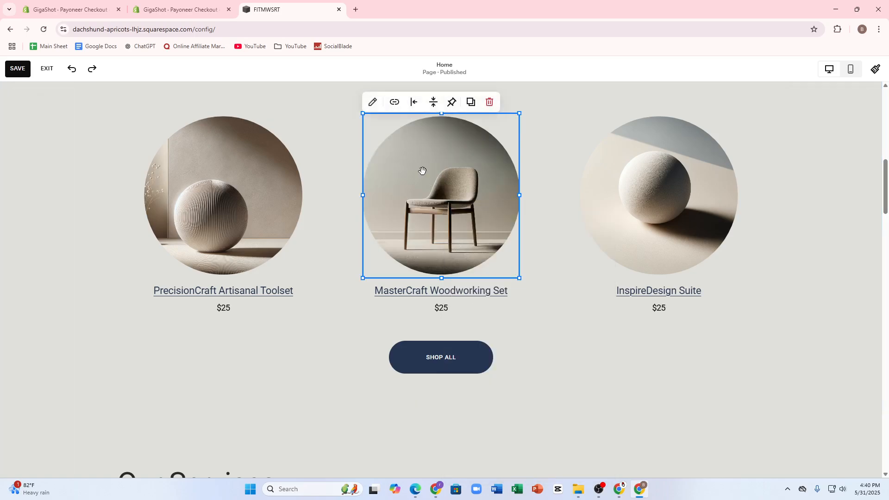
pyautogui.click(394, 102)
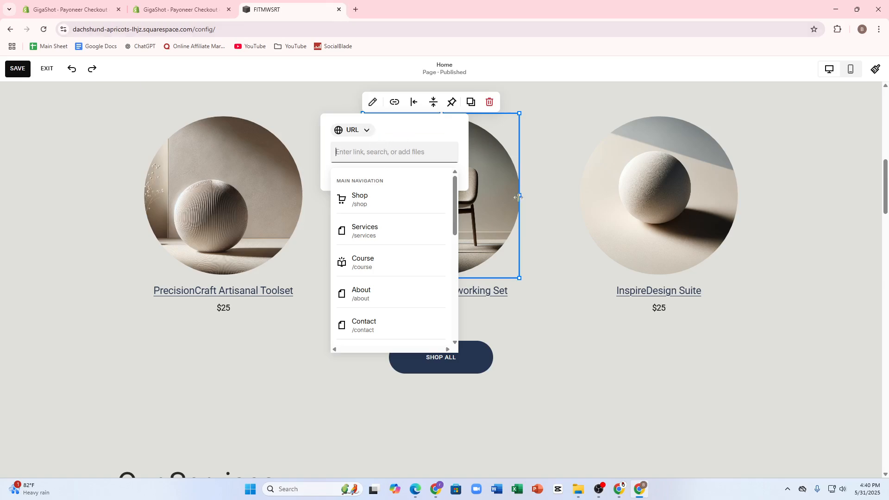
pyautogui.click(355, 9)
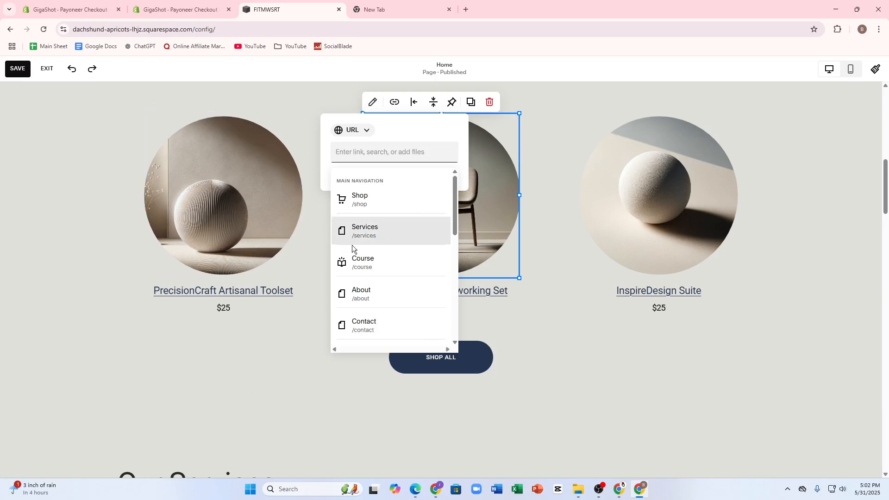
pyautogui.click(359, 207)
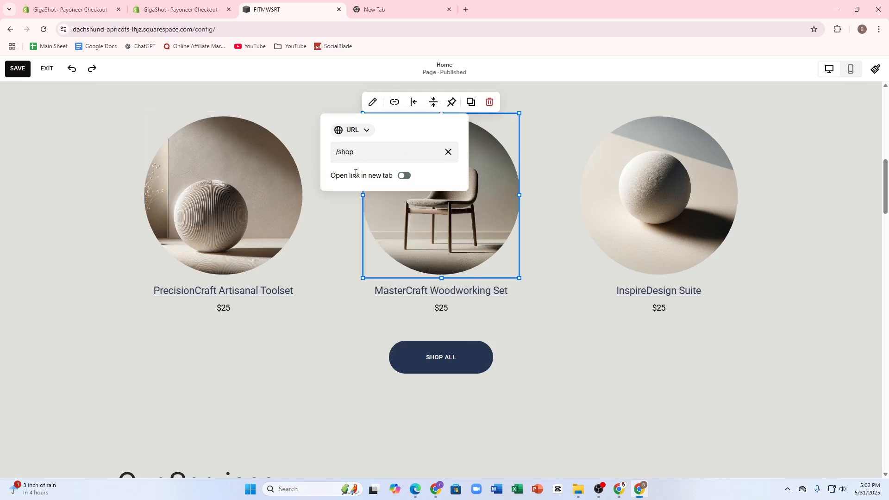
# - Switch to the open Shopify admin page for Payoneer Checkout and copy its full web address
pyautogui.click(377, 8)
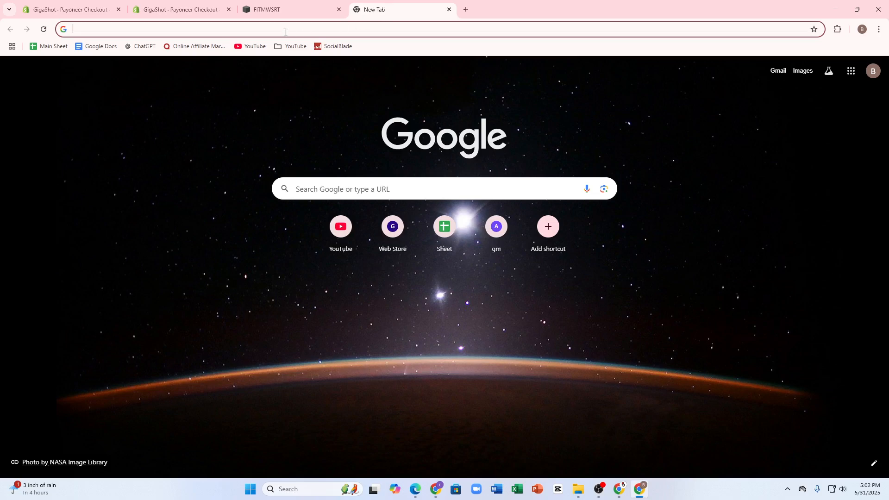
pyautogui.click(193, 8)
pyautogui.click(41, 1)
pyautogui.doubleClick(121, 33)
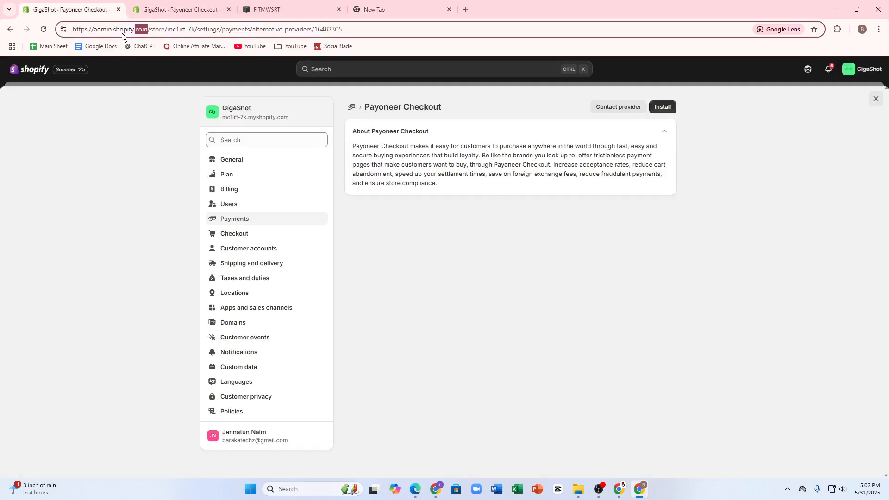
pyautogui.click(119, 27)
pyautogui.rightClick(119, 27)
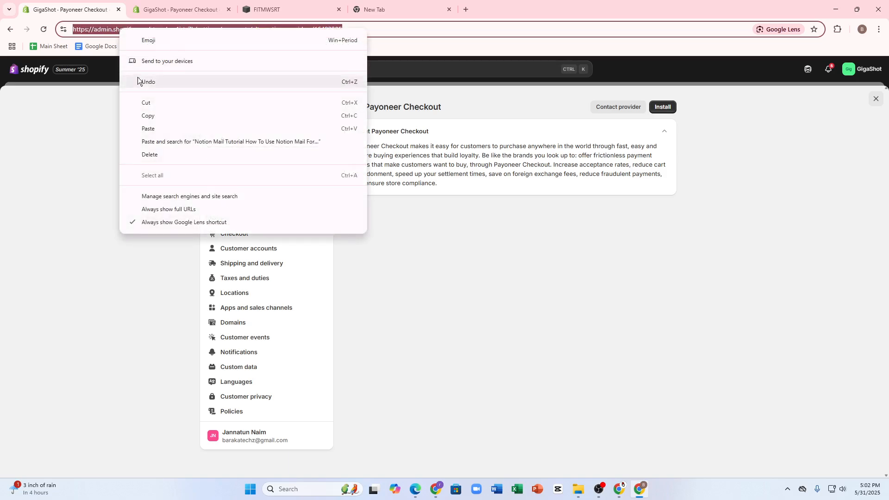
pyautogui.click(149, 115)
# - Return to the Squarespace editor and replace the chair image's /shop link with the copied web address
pyautogui.click(287, 9)
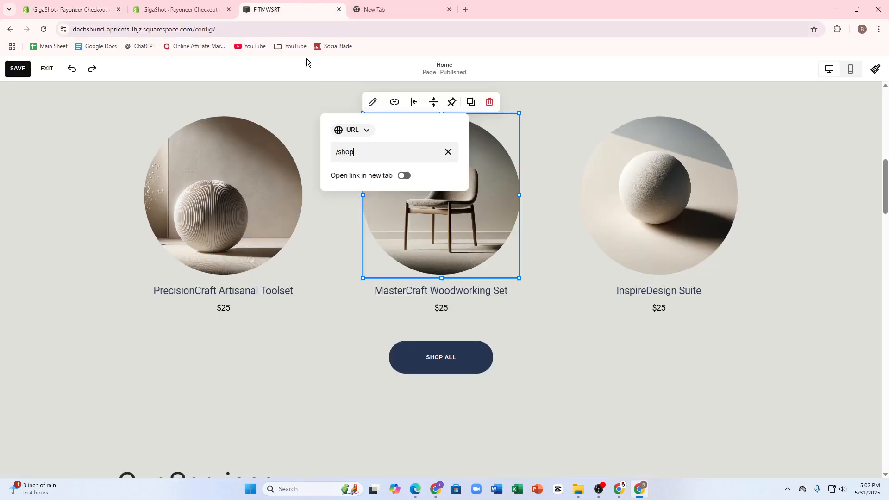
pyautogui.tripleClick(351, 152)
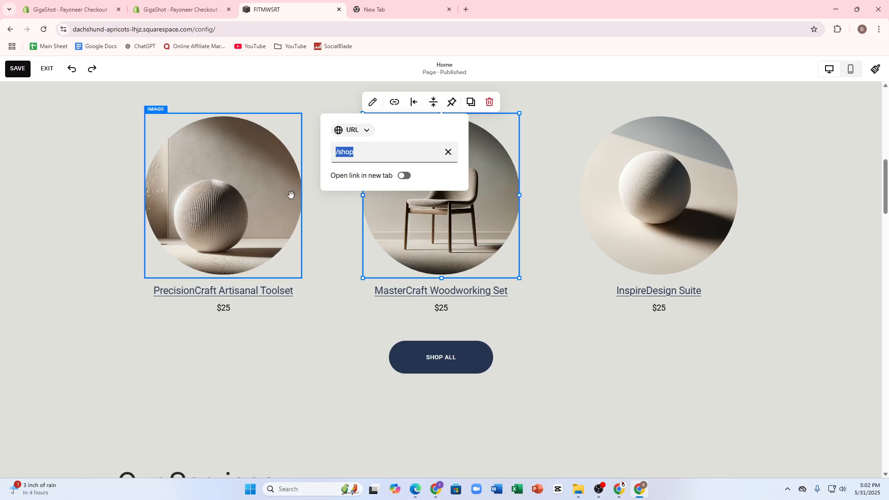
pyautogui.hotkey('ctrl', 'v')
pyautogui.click(420, 199)
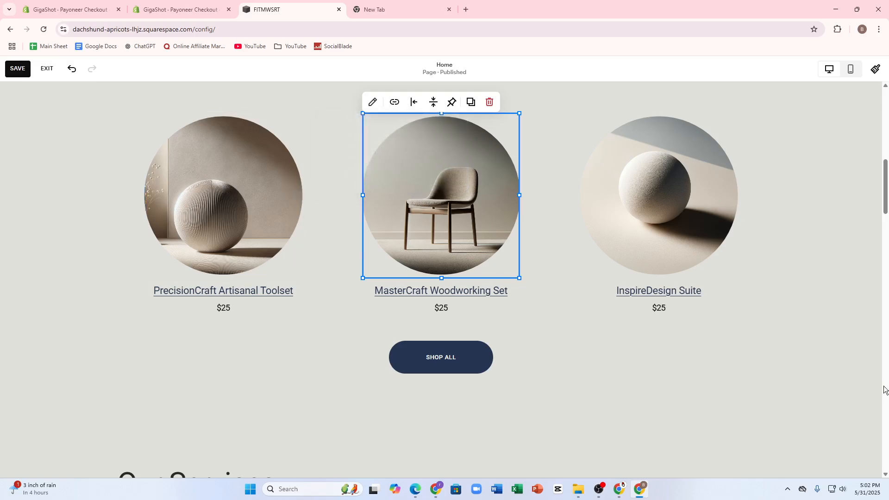
pyautogui.click(527, 363)
pyautogui.click(395, 175)
pyautogui.rightClick(163, 454)
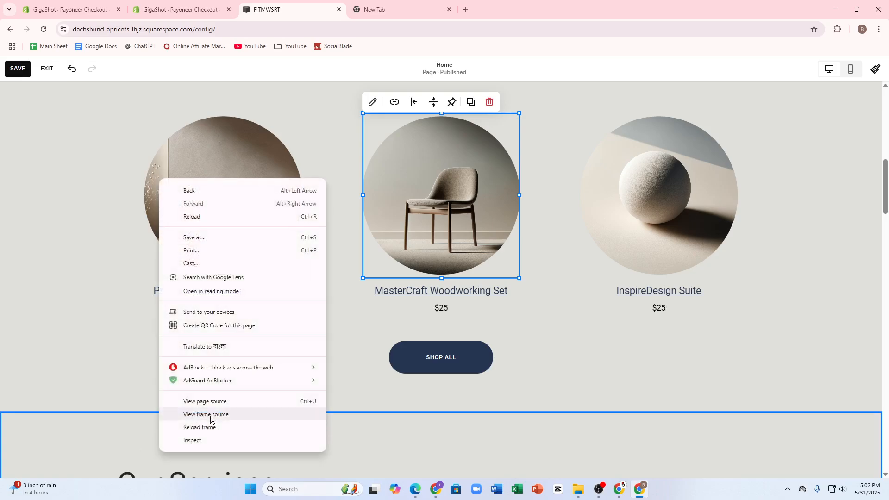
pyautogui.click(592, 255)
# - Start removing the Featured Products section and cancel the removal
pyautogui.click(552, 233)
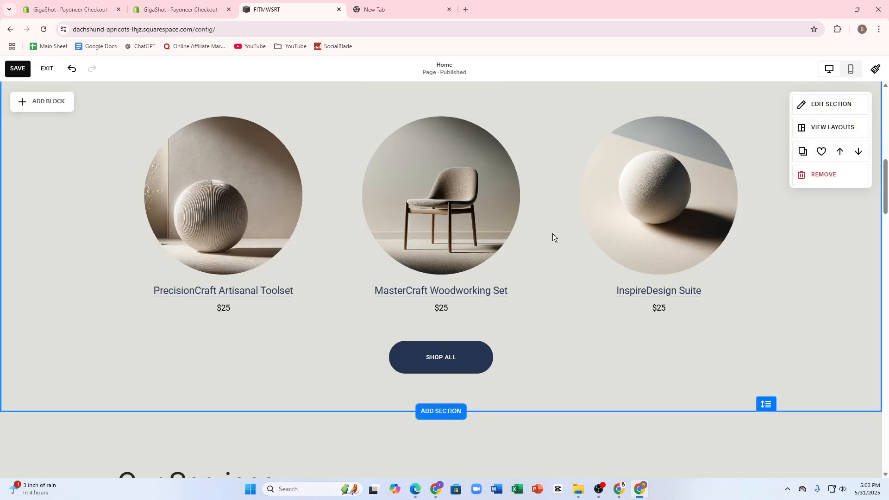
pyautogui.click(819, 173)
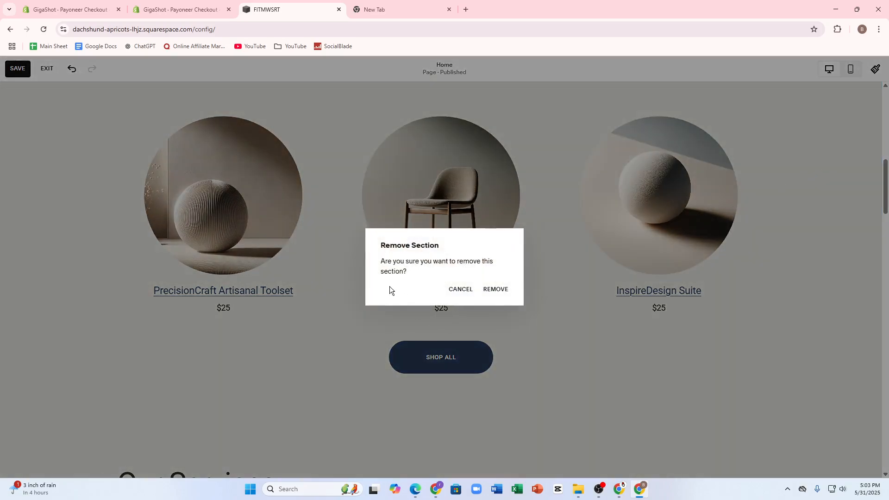
pyautogui.click(452, 290)
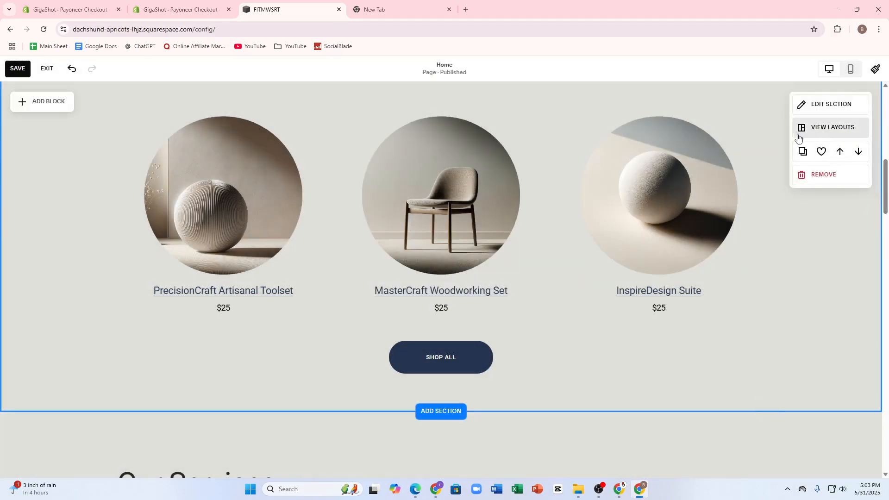
# - Try the layout that stacks the featured products in rows with images beside the names, and undo it
pyautogui.click(817, 136)
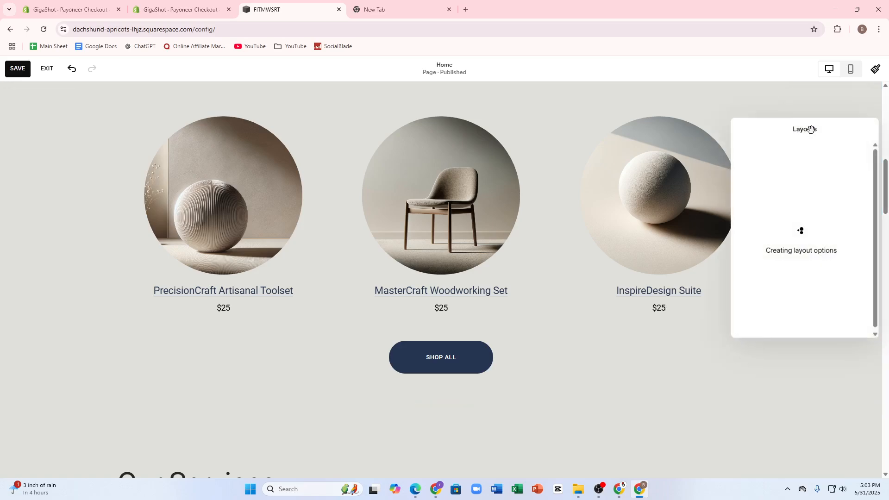
pyautogui.click(790, 218)
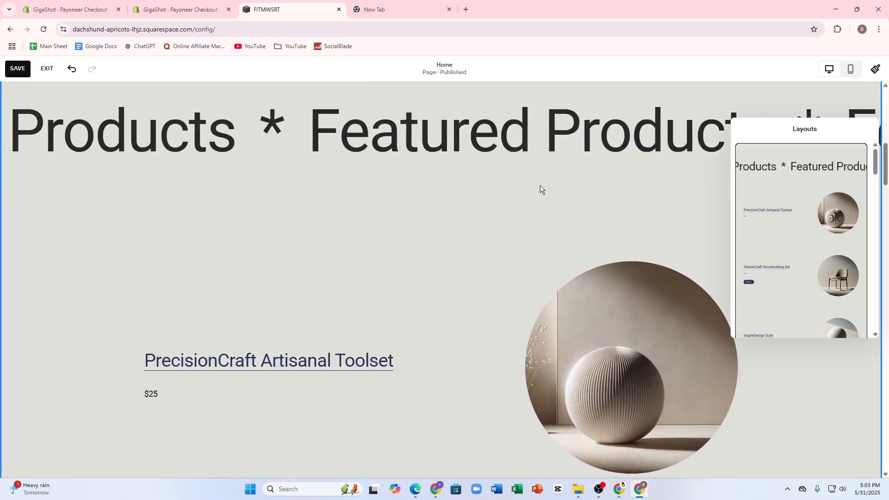
pyautogui.hotkey('ctrl', 'z')
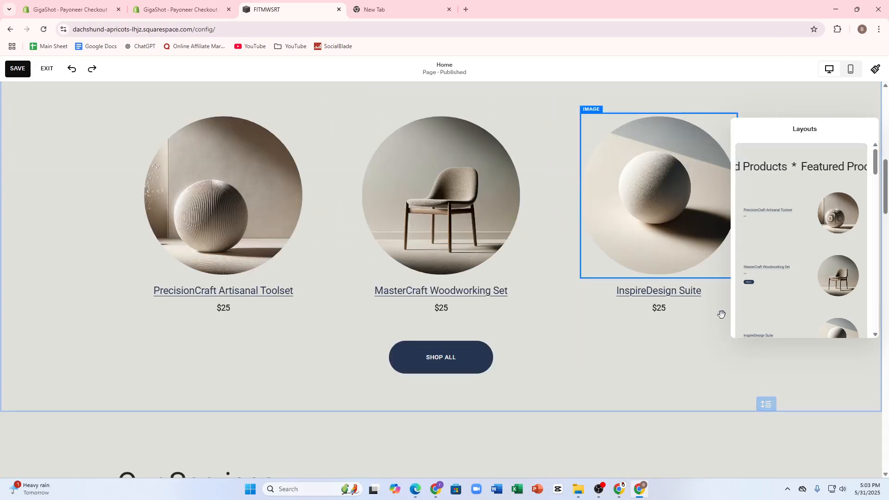
pyautogui.click(687, 358)
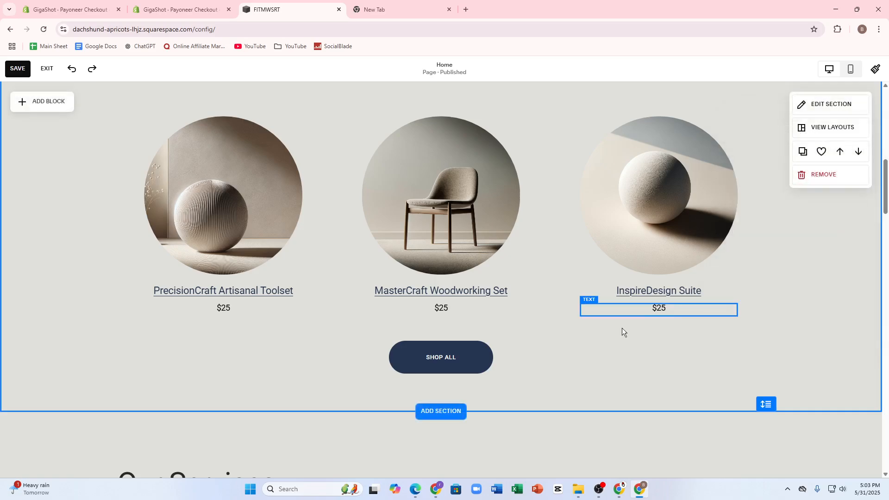
# - Turn on Fill Screen for the Featured Products section
pyautogui.click(830, 103)
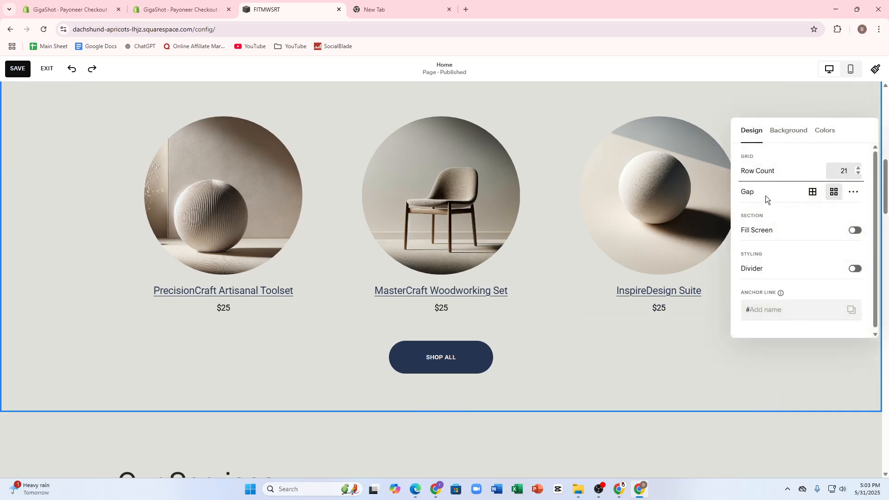
pyautogui.click(856, 231)
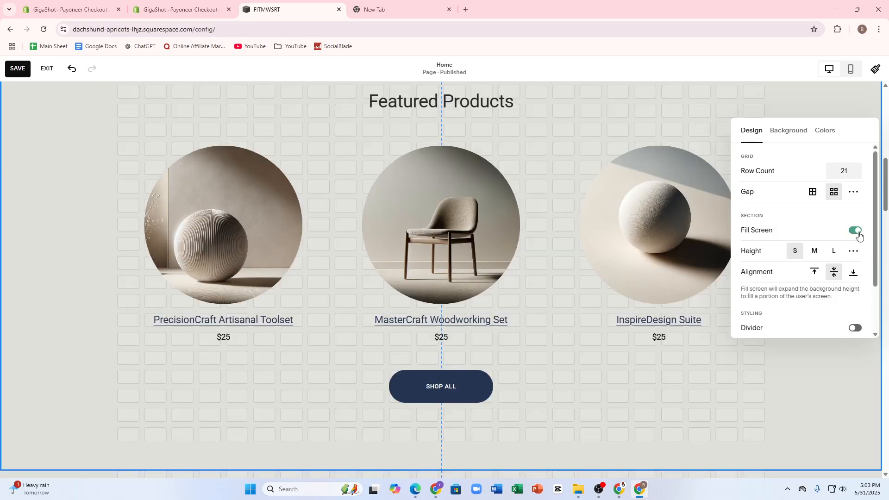
# - Give the paragraph under the "Schedule your appointment" heading the custom text color #4B2E2E
pyautogui.scroll(-10, 537, 232)
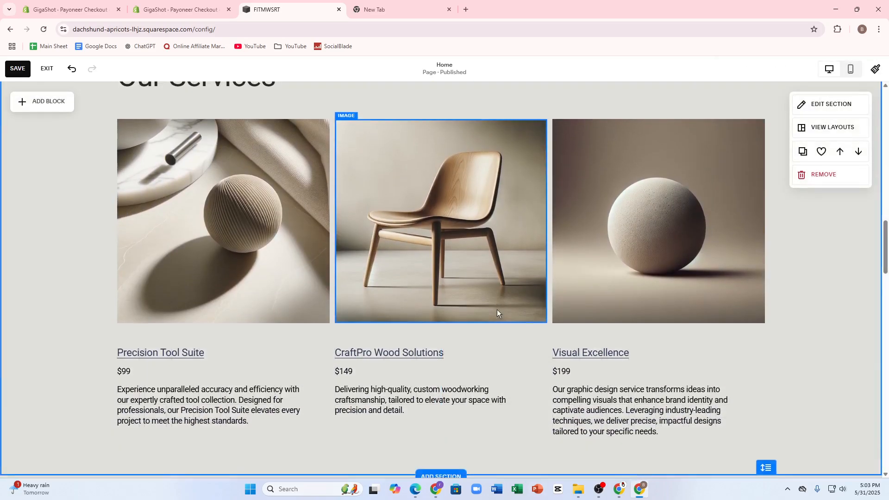
pyautogui.scroll(-8, 496, 309)
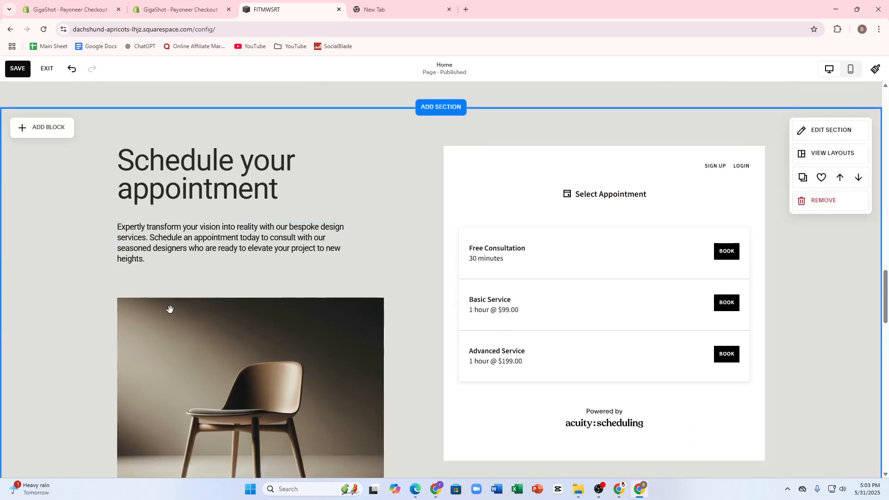
pyautogui.doubleClick(144, 235)
pyautogui.tripleClick(142, 235)
pyautogui.click(135, 237)
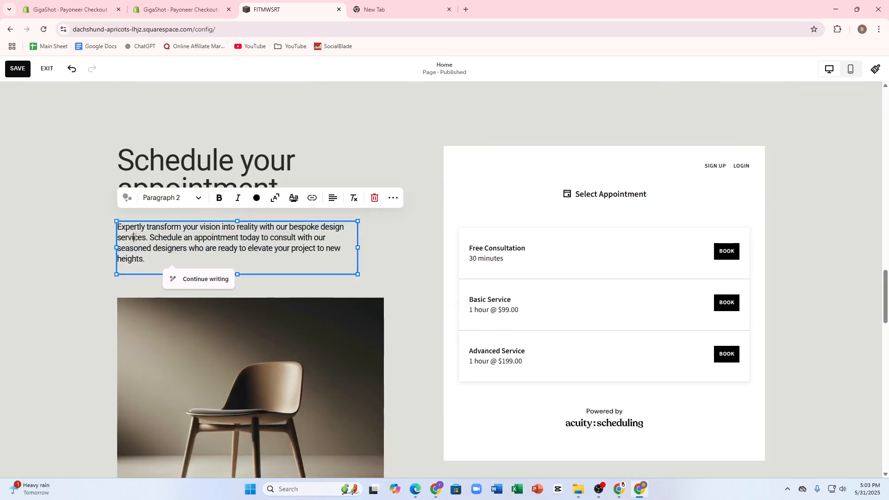
pyautogui.tripleClick(134, 237)
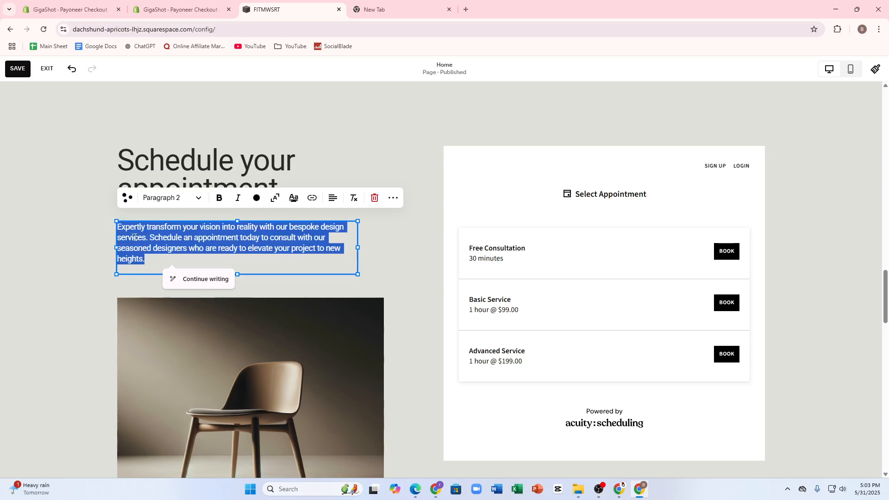
pyautogui.click(257, 199)
pyautogui.click(276, 227)
pyautogui.click(244, 319)
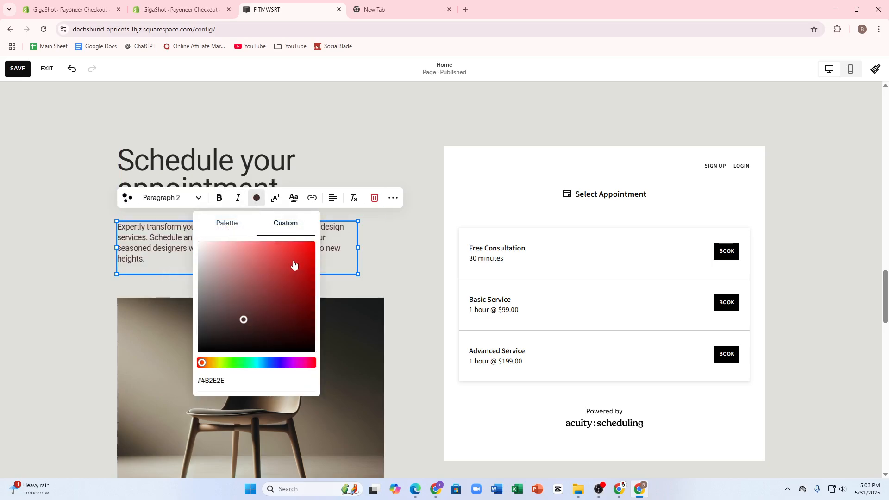
# - Try other hues for the appointment paragraph's text, ending on the light blue #4697E4
pyautogui.click(208, 364)
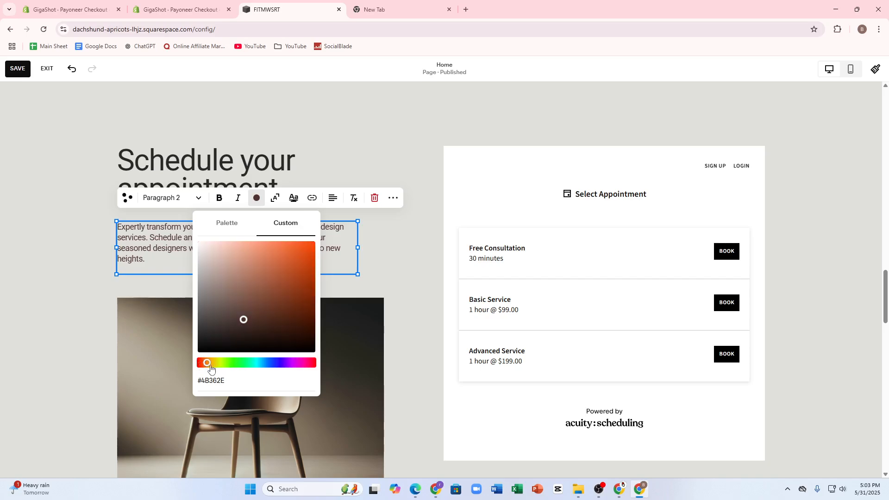
pyautogui.click(204, 363)
pyautogui.click(220, 363)
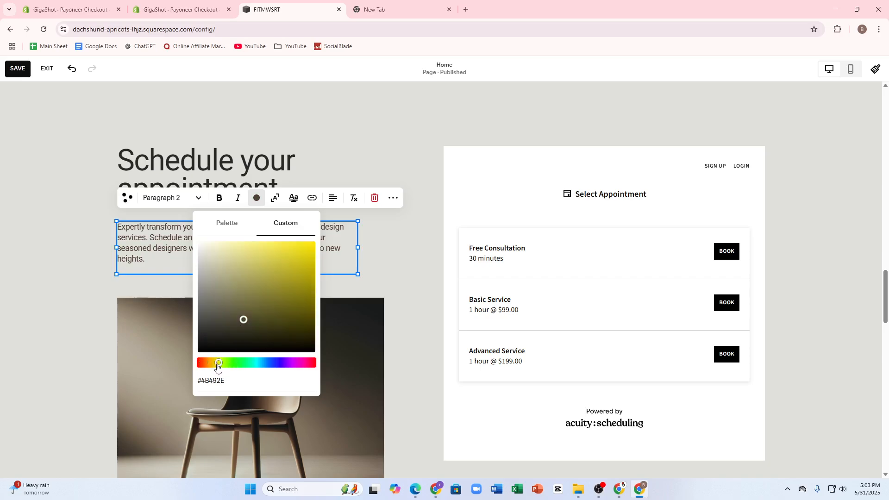
pyautogui.moveTo(244, 319); pyautogui.dragTo(279, 254)
pyautogui.click(266, 364)
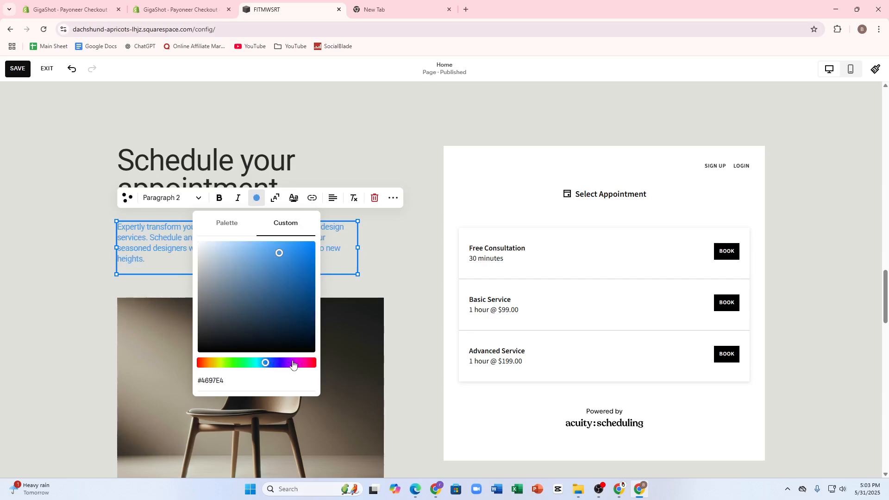
# - Set the appointment paragraph's text color to the dark purple #410B50
pyautogui.click(290, 364)
pyautogui.click(278, 327)
pyautogui.click(298, 318)
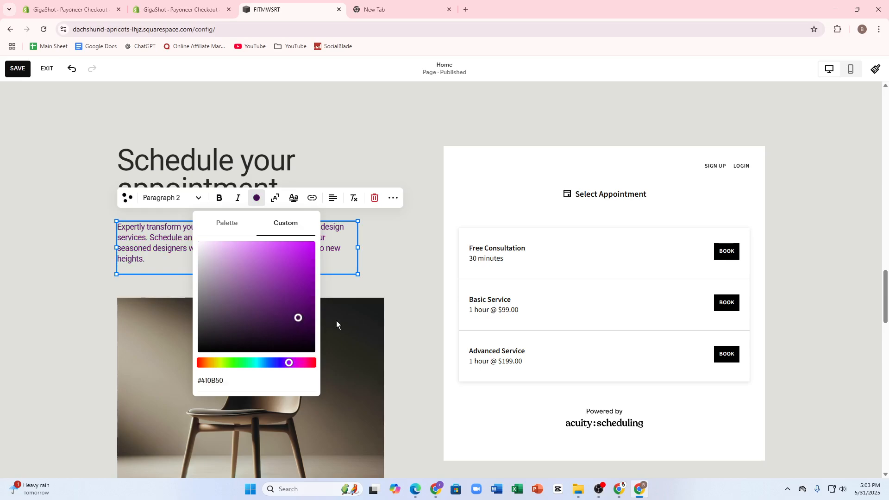
pyautogui.click(411, 262)
# - Apply the recommended white, gray, orange and black color palette in Site Styles, save the page and close the styles
pyautogui.scroll(-10, 165, 405)
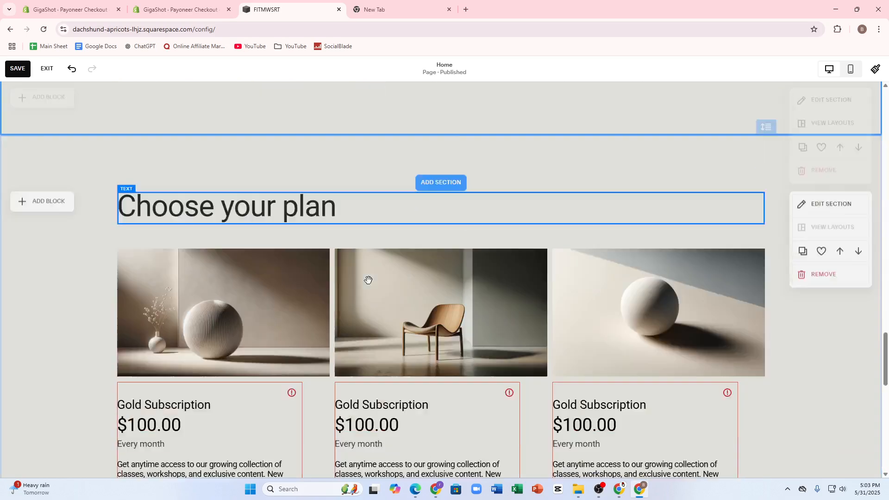
pyautogui.scroll(-12, 368, 281)
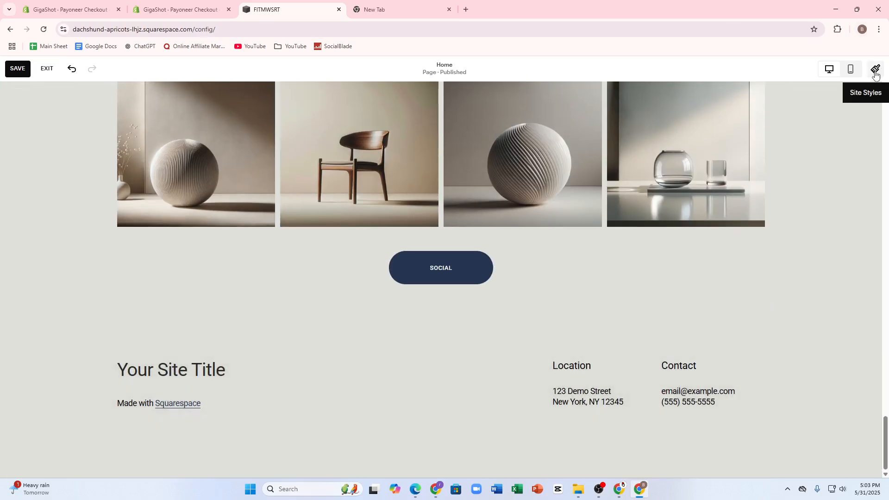
pyautogui.click(875, 72)
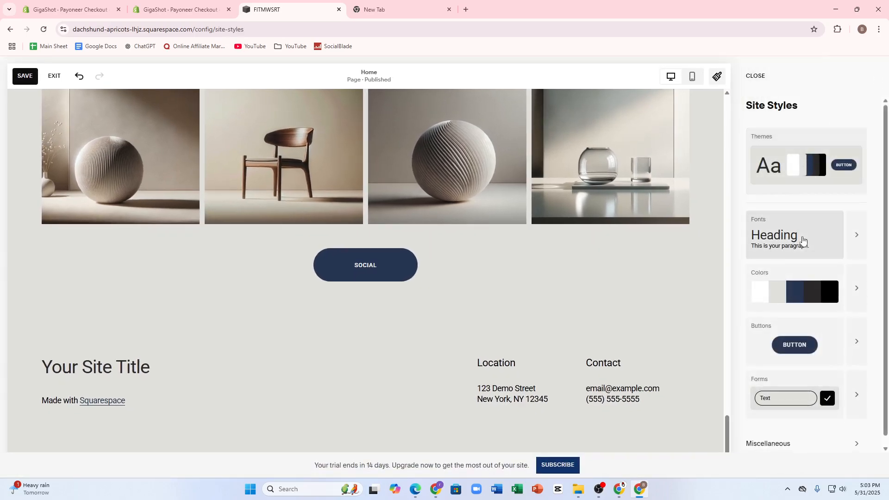
pyautogui.click(795, 291)
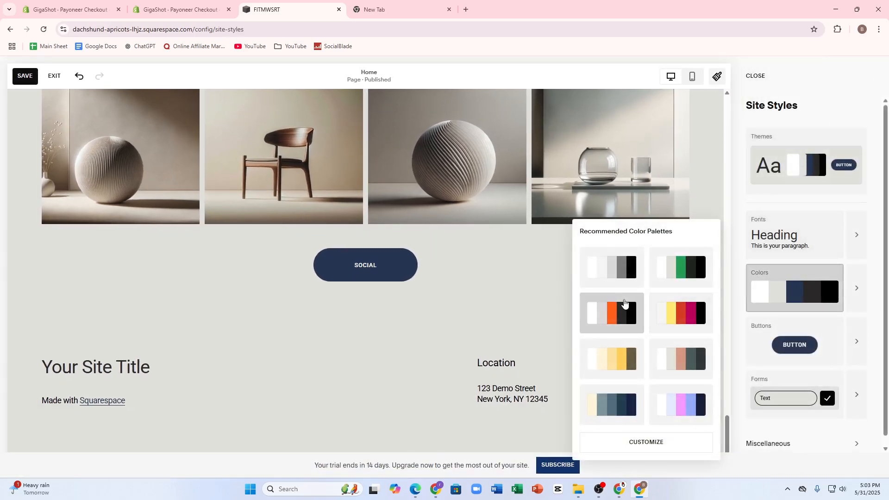
pyautogui.click(625, 303)
pyautogui.click(437, 328)
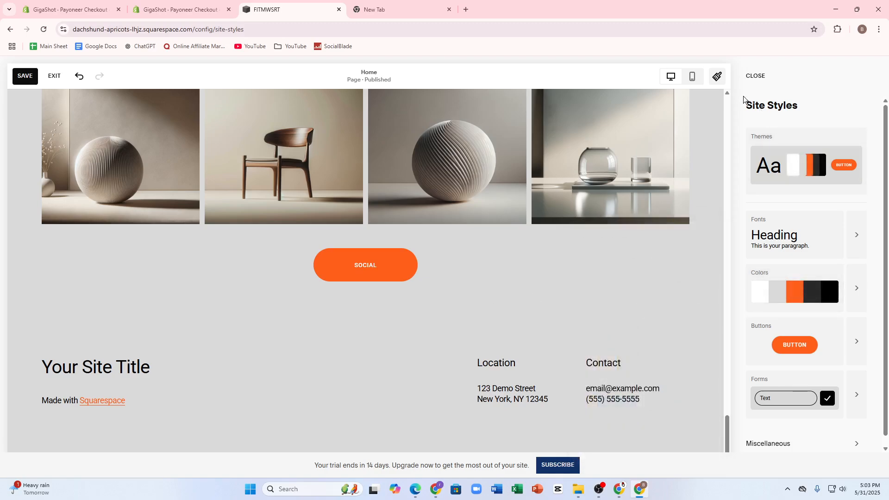
pyautogui.click(25, 76)
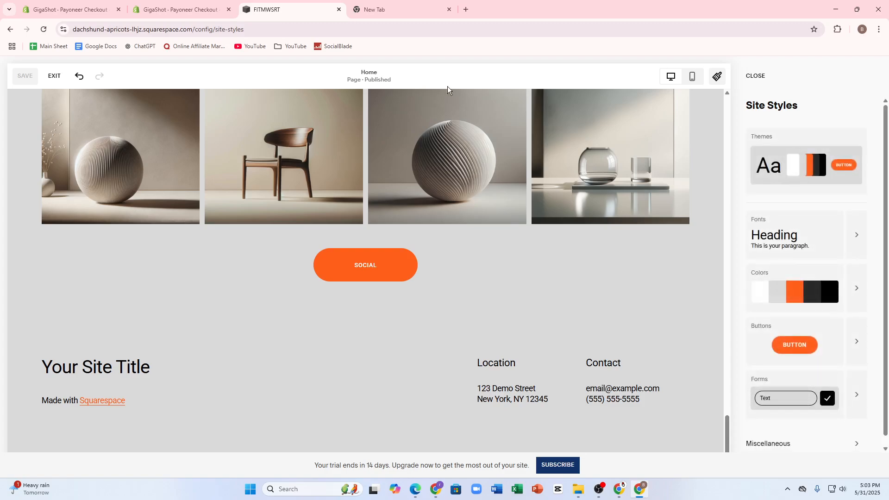
pyautogui.click(717, 77)
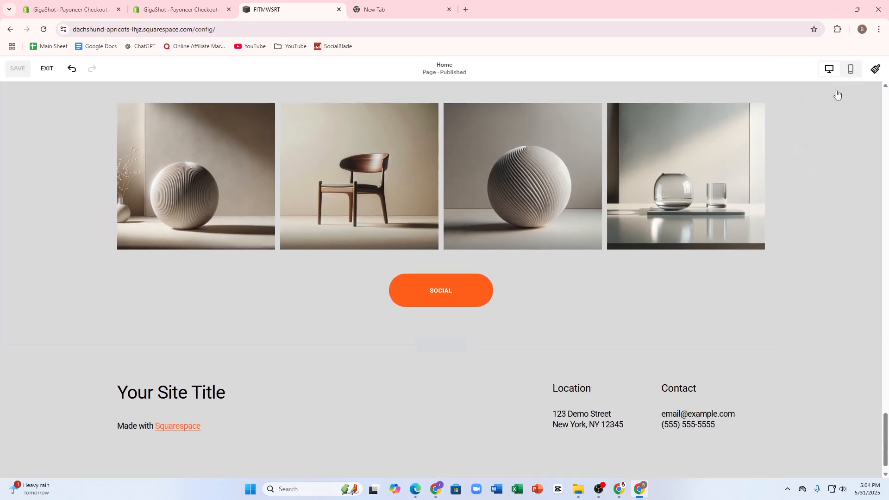
# - Preview the homepage in mobile view, check its sections and save the page
pyautogui.click(849, 71)
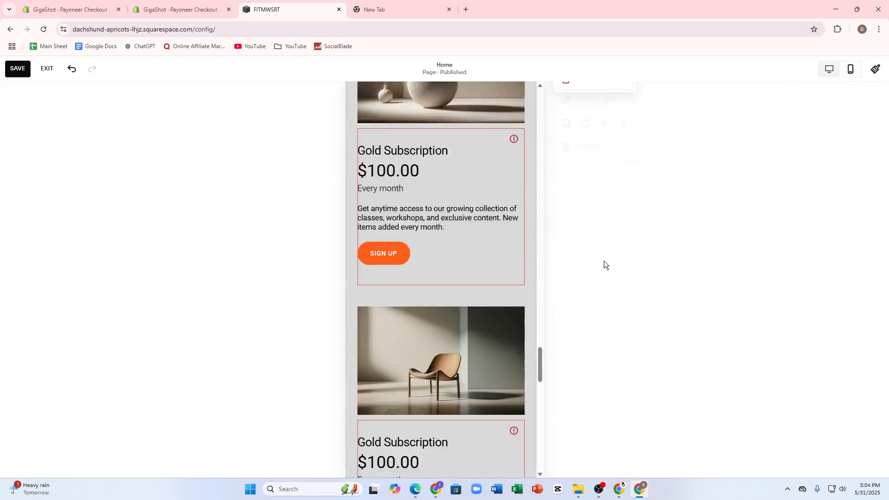
pyautogui.scroll(20, 527, 263)
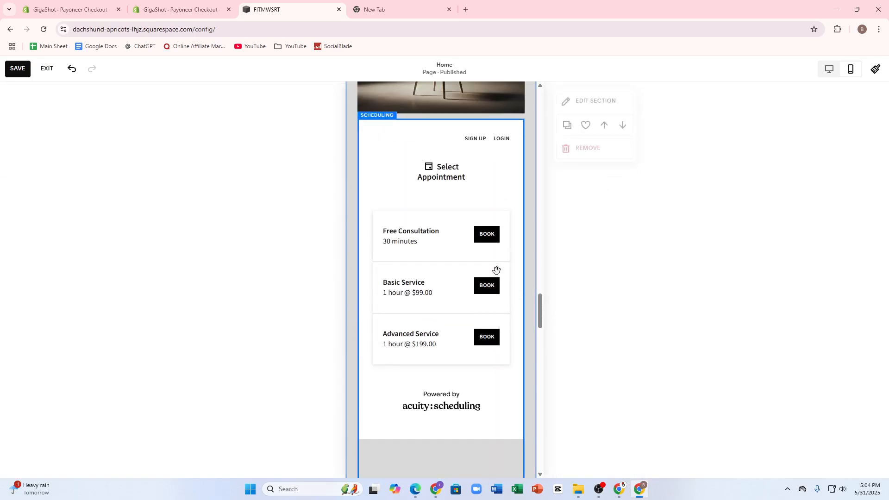
pyautogui.scroll(10, 454, 223)
pyautogui.click(19, 68)
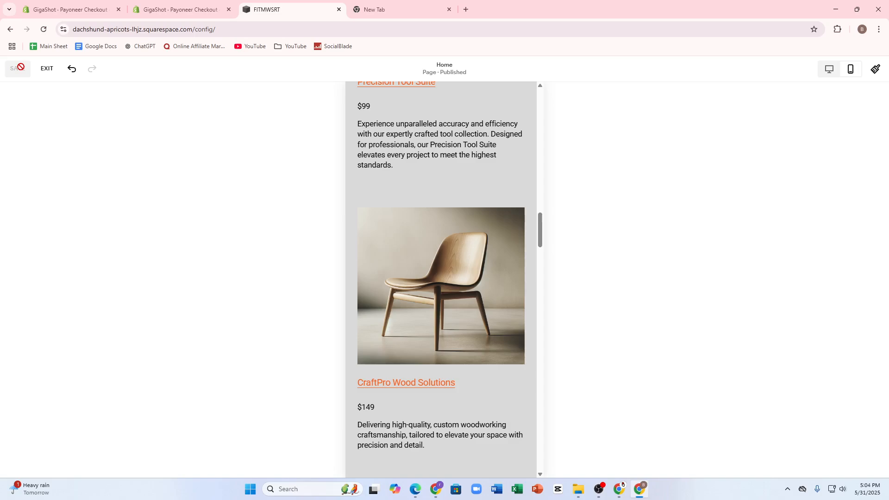
# - Review the mobile homepage back up to its header, exit the page editor and check the Featured Products section in the site preview
pyautogui.scroll(10, 579, 283)
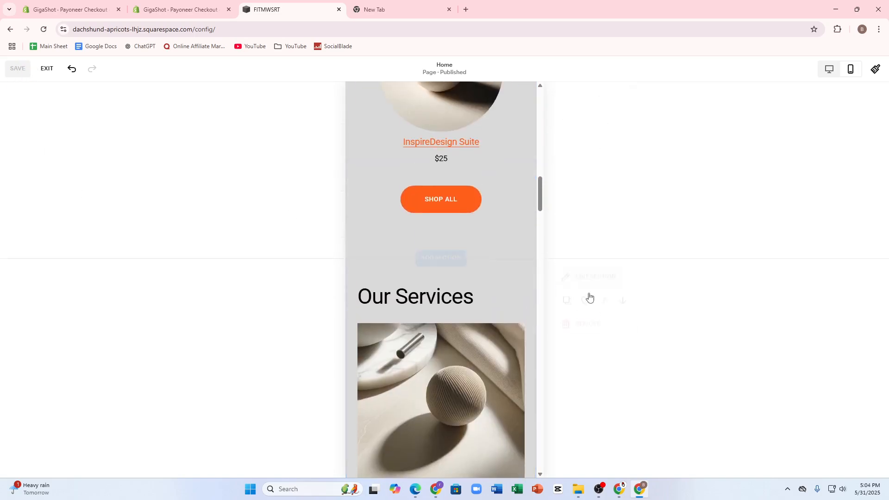
pyautogui.scroll(10, 456, 245)
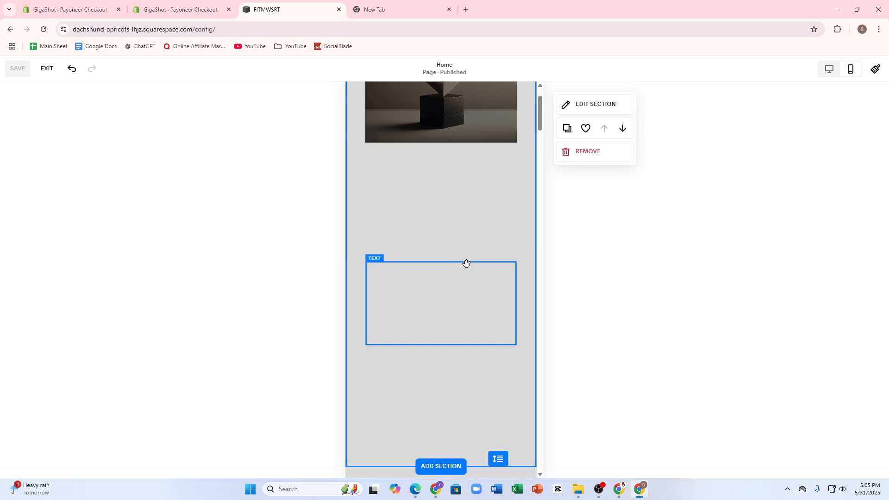
pyautogui.scroll(3, 445, 139)
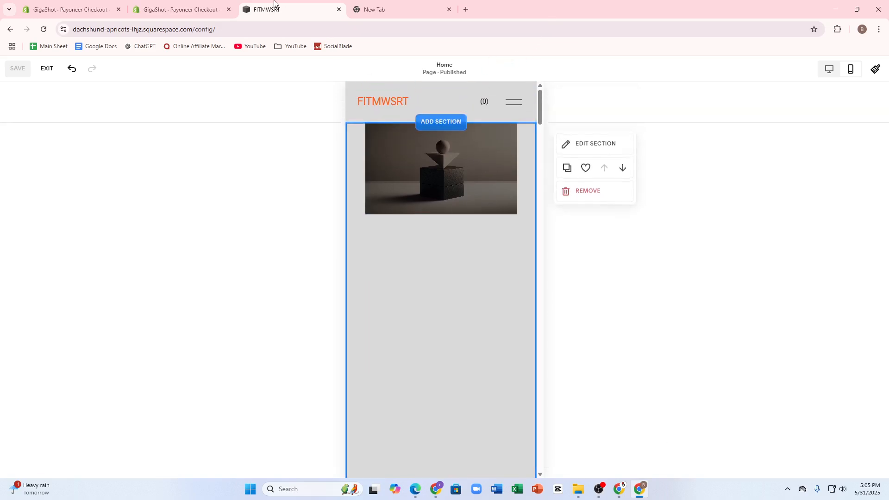
pyautogui.click(47, 68)
pyautogui.scroll(-5, 491, 296)
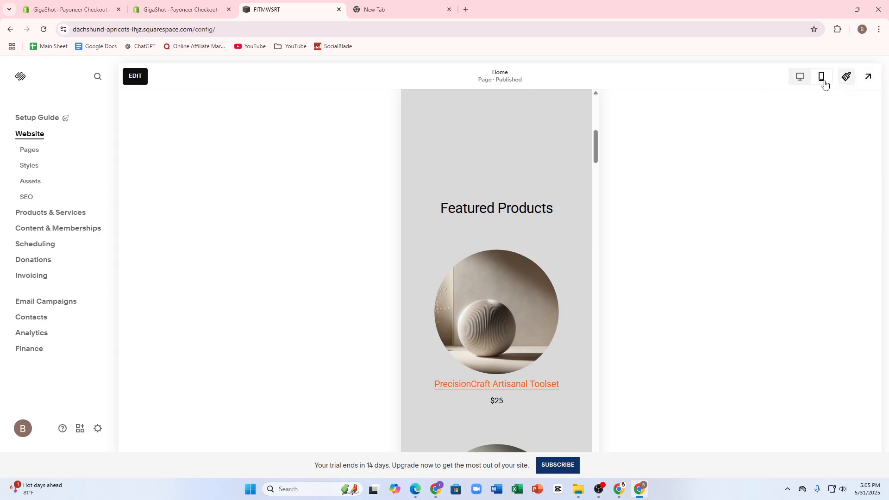
# - View the Acuity Scheduling setup page, then return to the website dashboard with the homepage preview
pyautogui.click(19, 244)
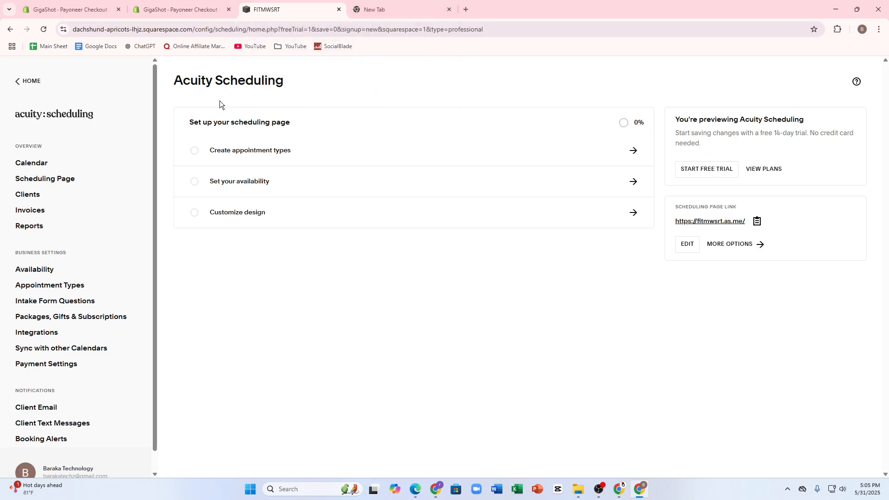
pyautogui.click(22, 78)
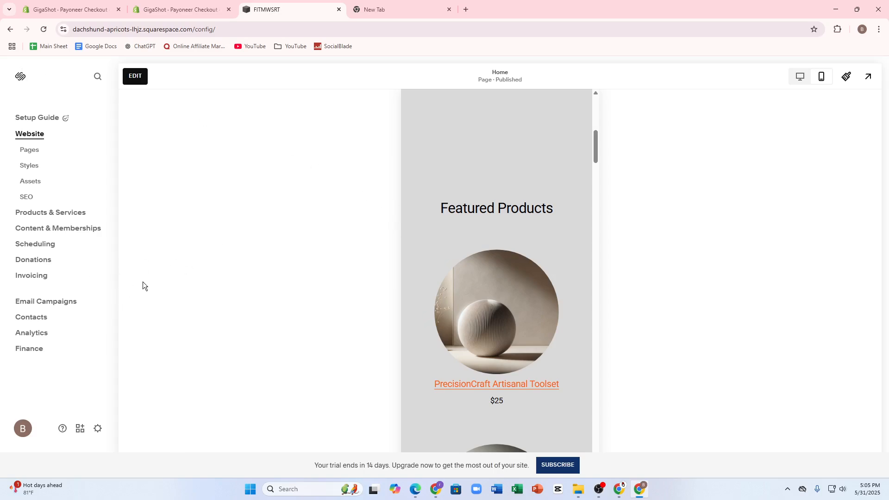
pyautogui.scroll(-1, 427, 307)
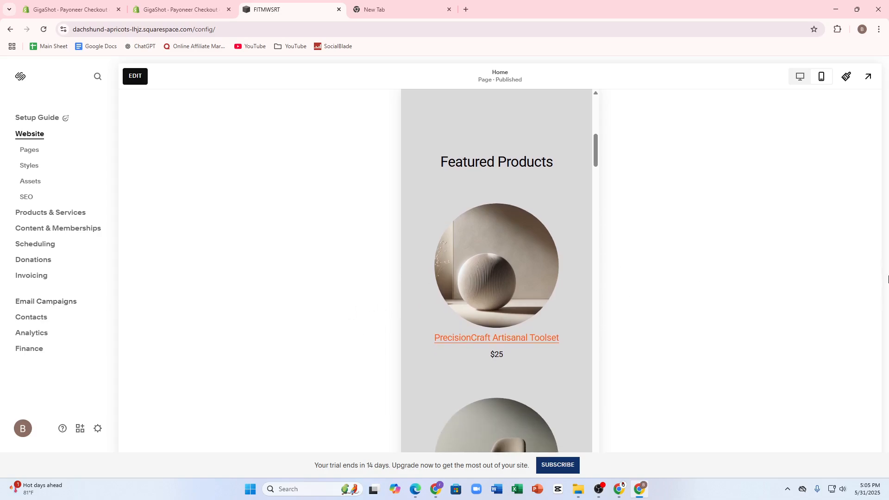